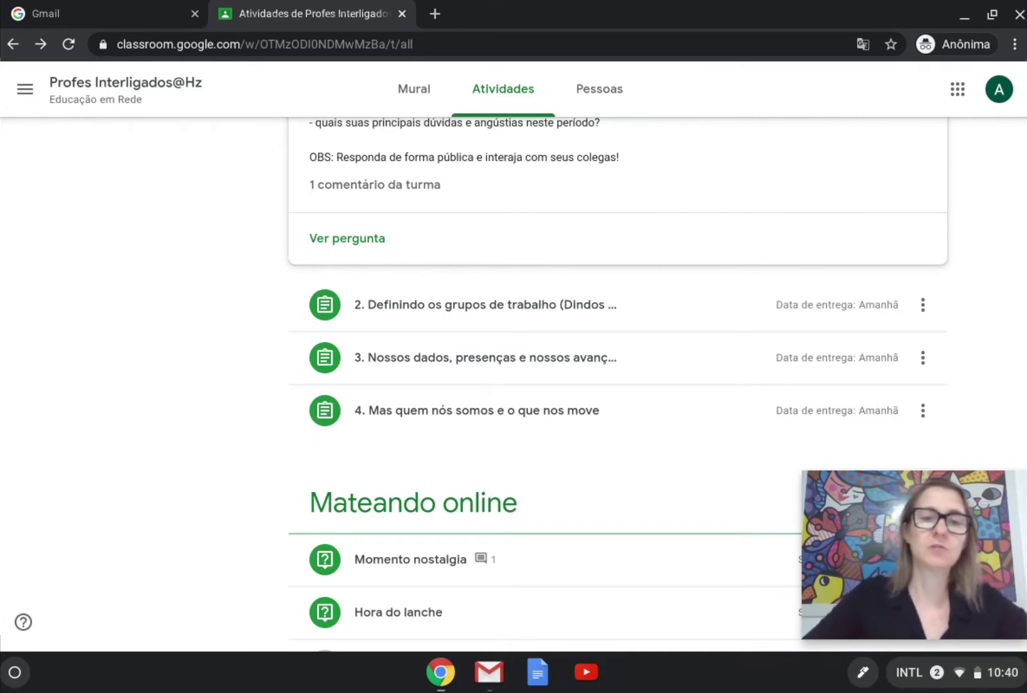
Open the full question "Momento nostalgia" from the Mateando online topic
scroll(390, 384, "down", 2)
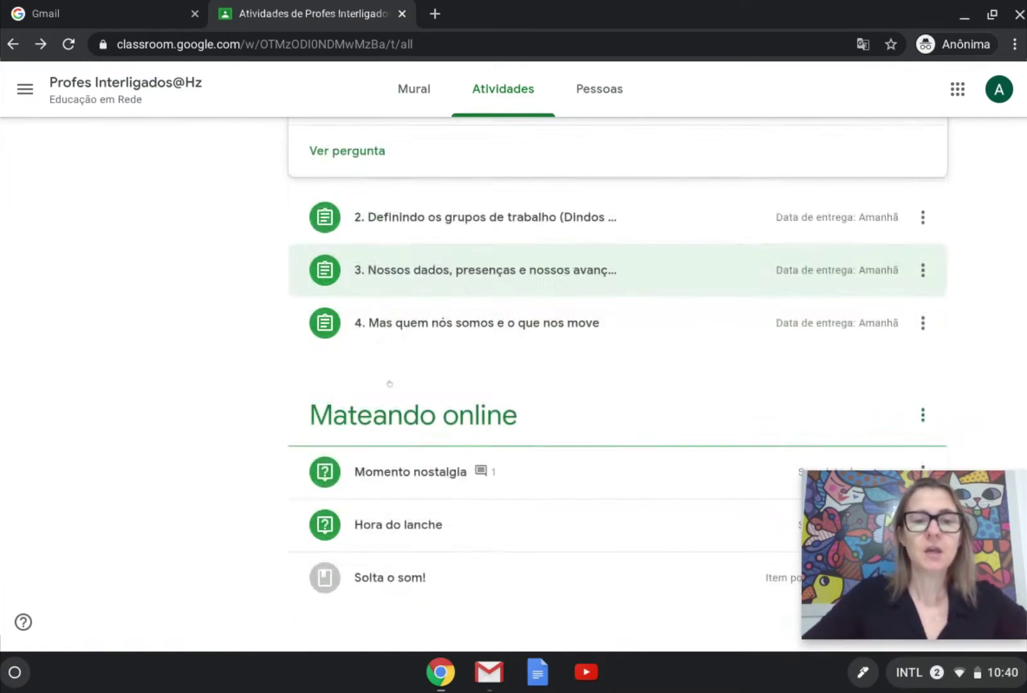
scroll(389, 384, "up", 5)
scroll(390, 384, "down", 6)
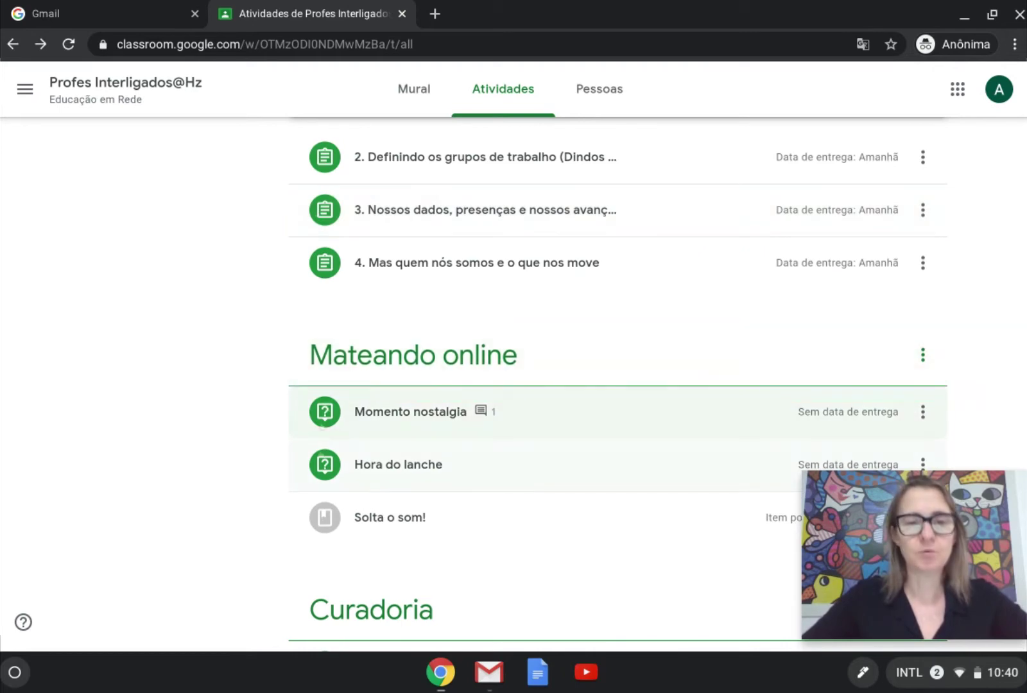
left_click(374, 407)
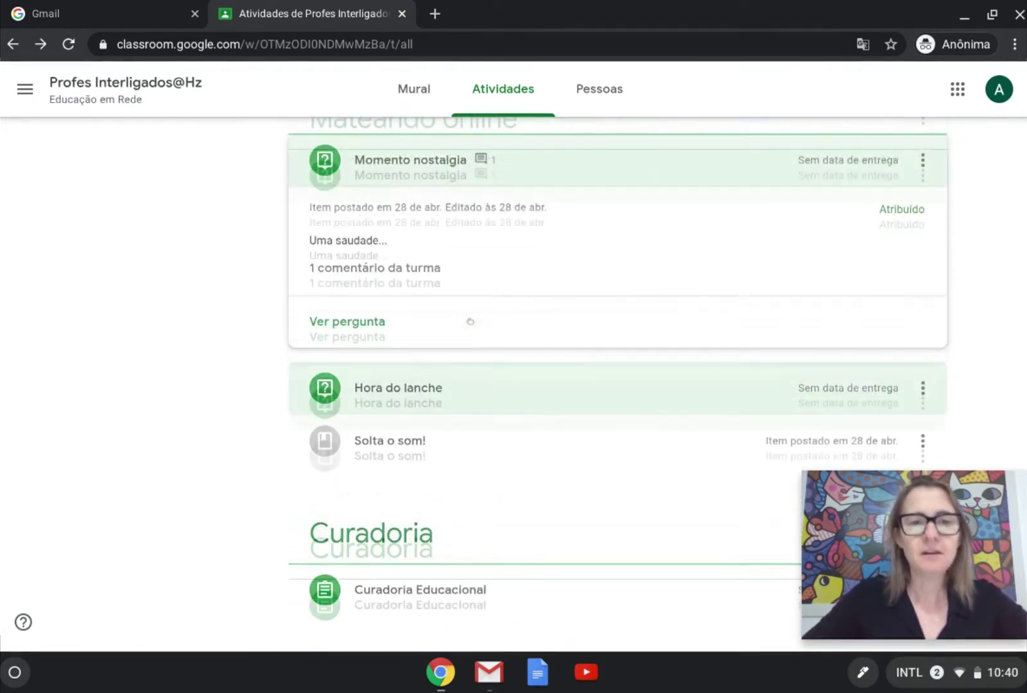
left_click(327, 341)
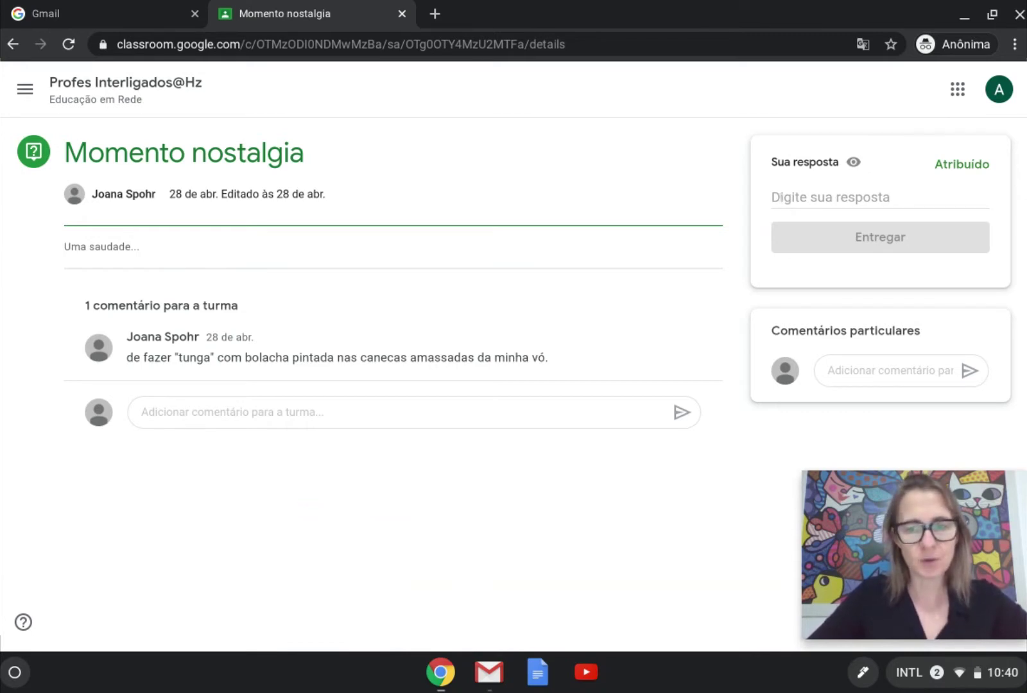
left_click(781, 198)
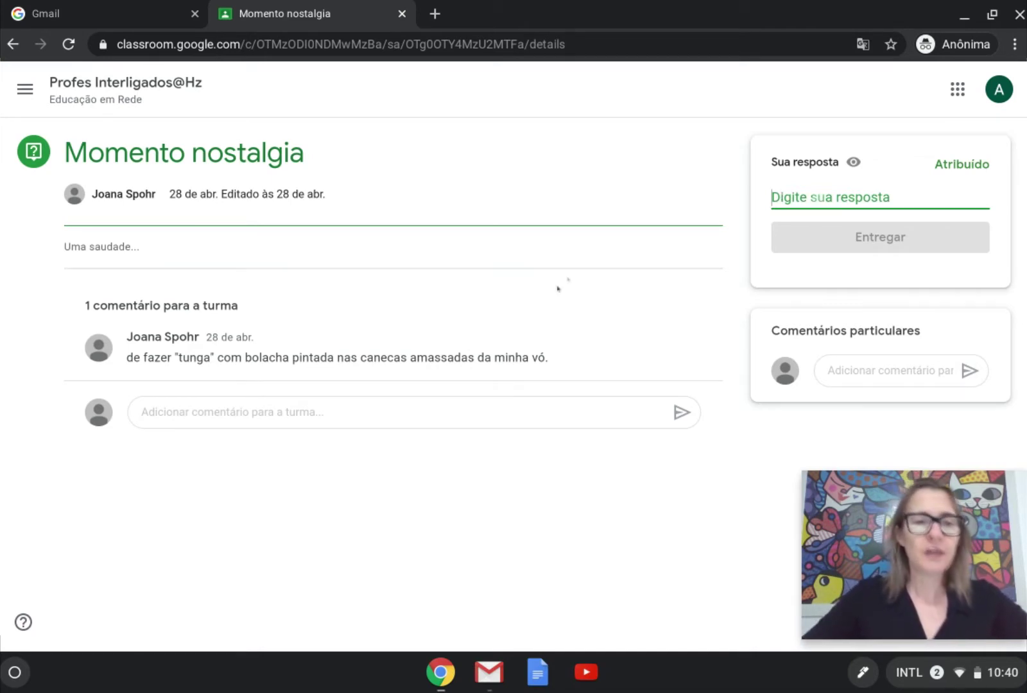
Post the class comment "Dançar" on the Momento nostalgia question
left_click(246, 412)
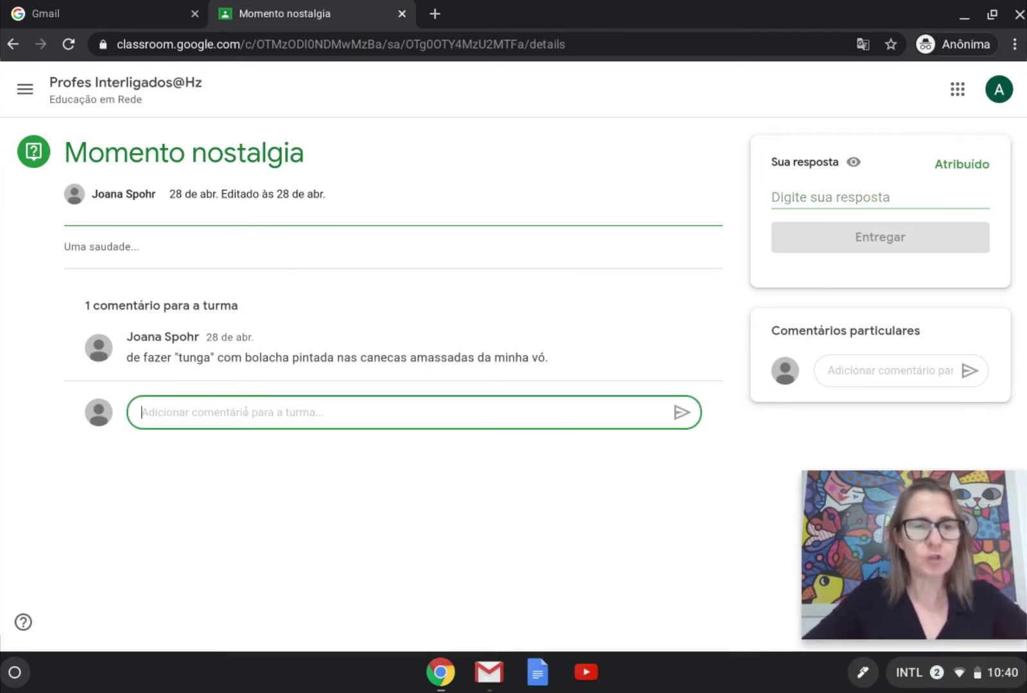
type("Dançar")
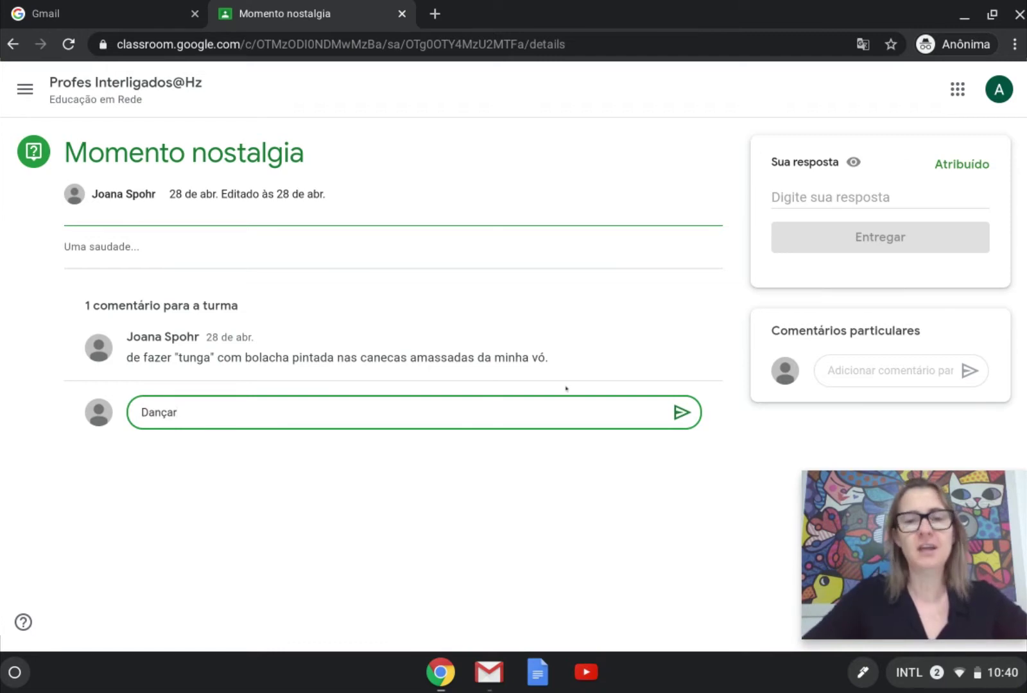
left_click(680, 412)
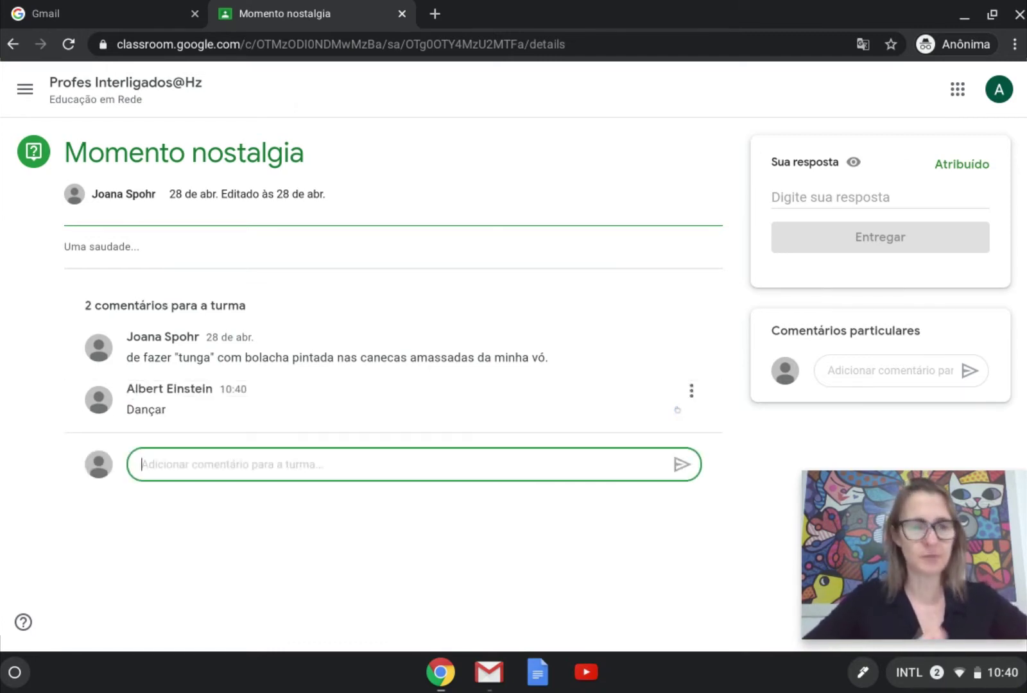
Try to post the private comment "Preciso de ajuda! É para escolher uma única saudade?" to the teacher
left_click(858, 384)
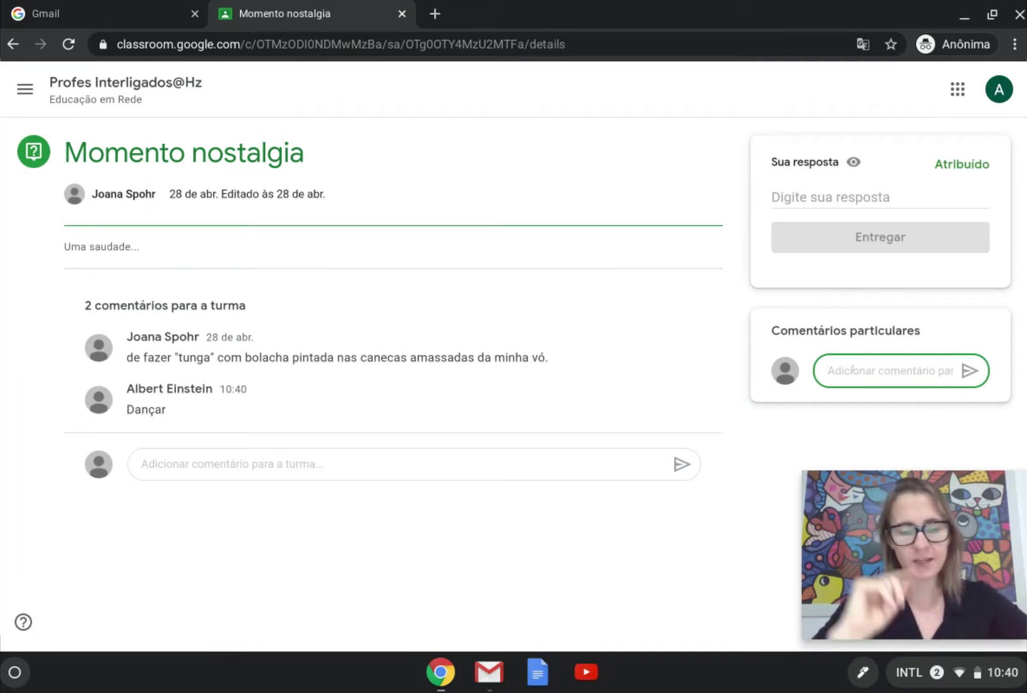
type("Preciso de ajuda")
key("BackSpace")
key("BackSpace")
key("BackSpace")
key("BackSpace")
key("BackSpace")
key("BackSpace")
key("BackSpace")
key("BackSpace")
key("BackSpace")
key("BackSpace")
key("BackSpace")
type("de ajuda")
key("BackSpace")
key("BackSpace")
key("BackSpace")
key("BackSpace")
key("BackSpace")
key("BackSpace")
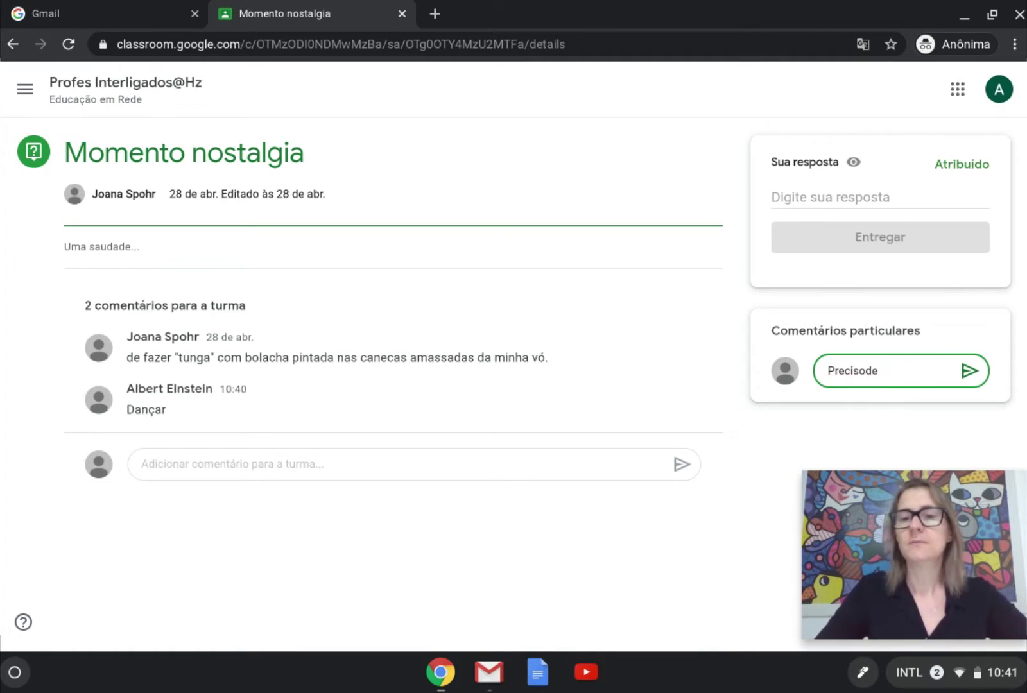
type("de ajuda")
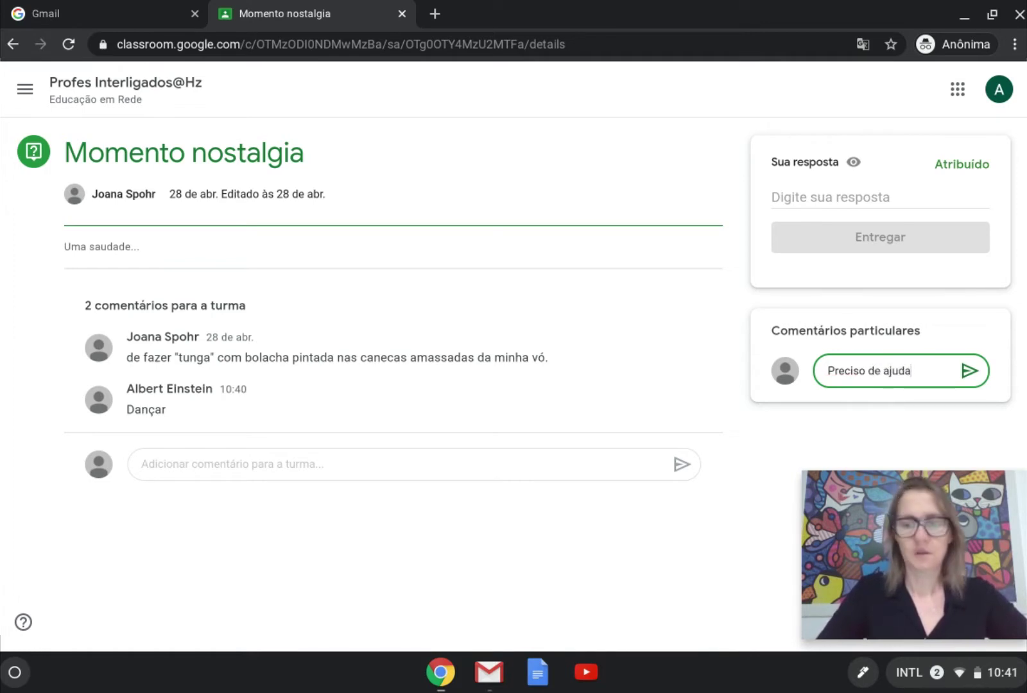
type("! É p")
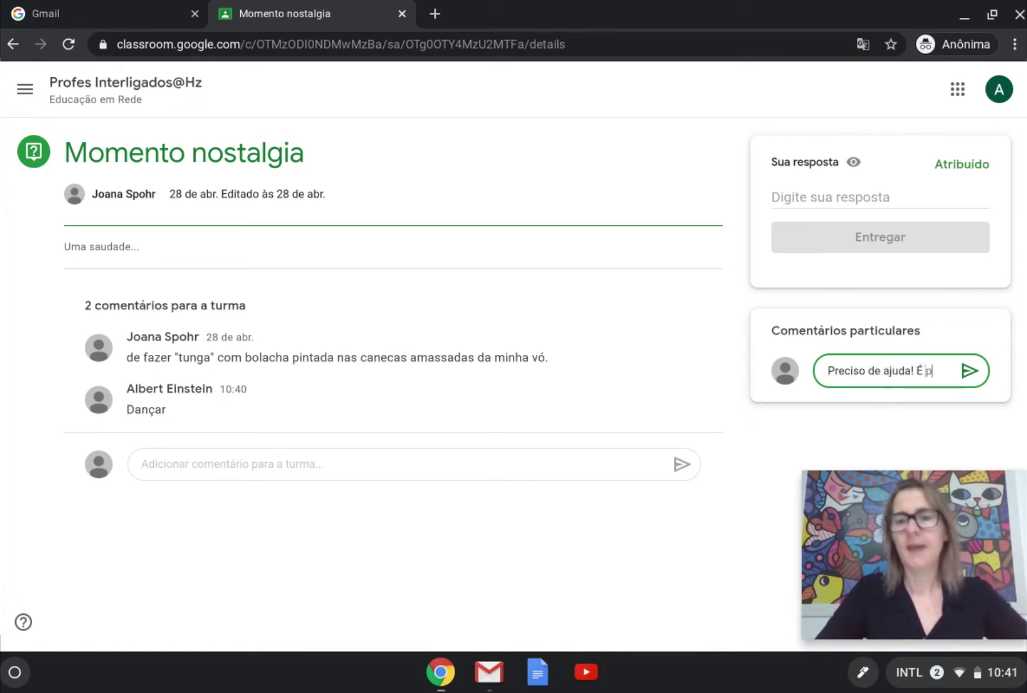
type("ara escolher uma única saudade?")
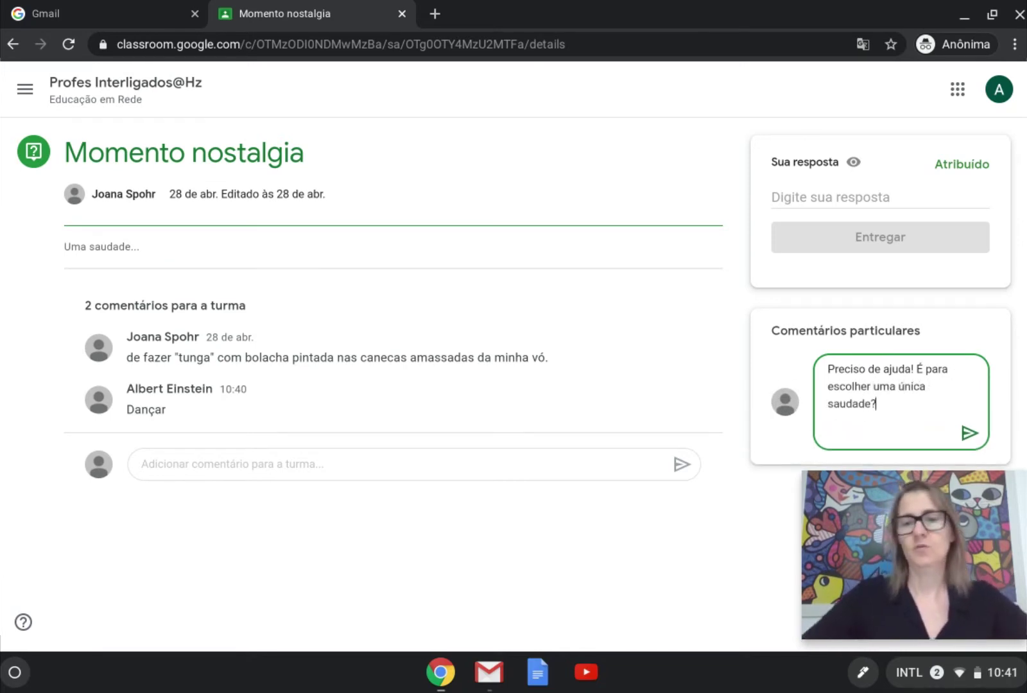
left_click(968, 434)
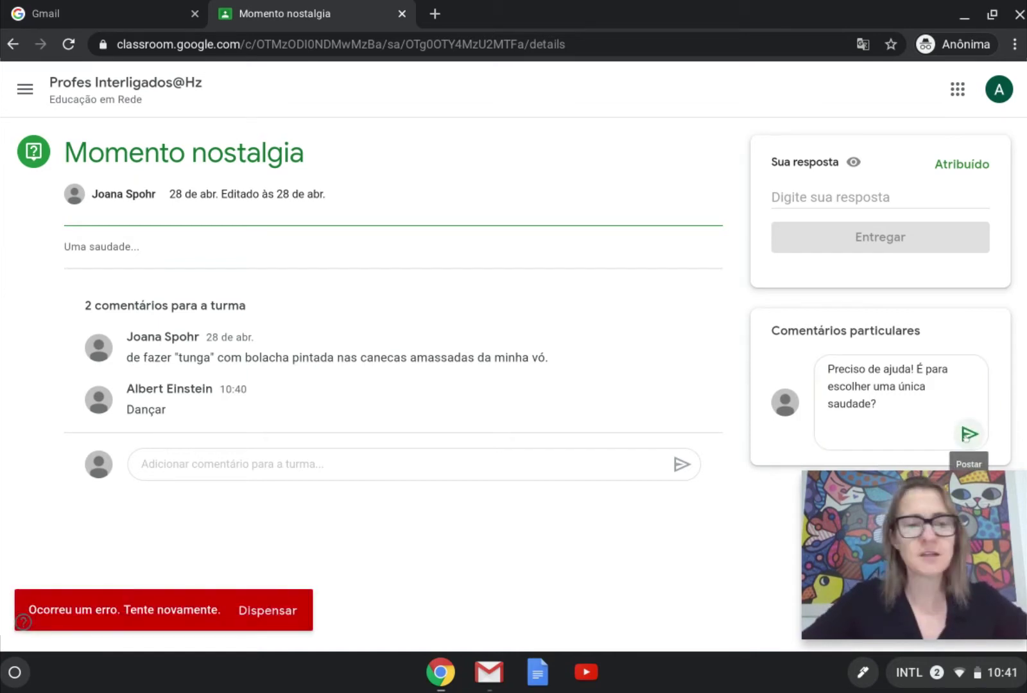
Dismiss the error notice and try again to post the same private comment
left_click(263, 603)
left_click(878, 405)
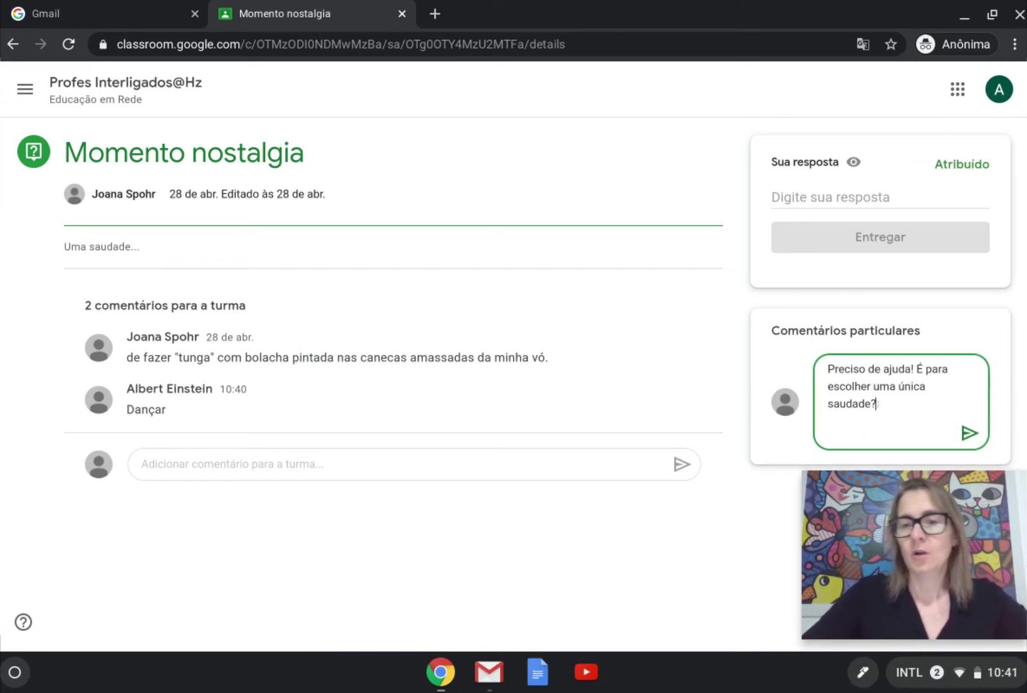
left_click(969, 434)
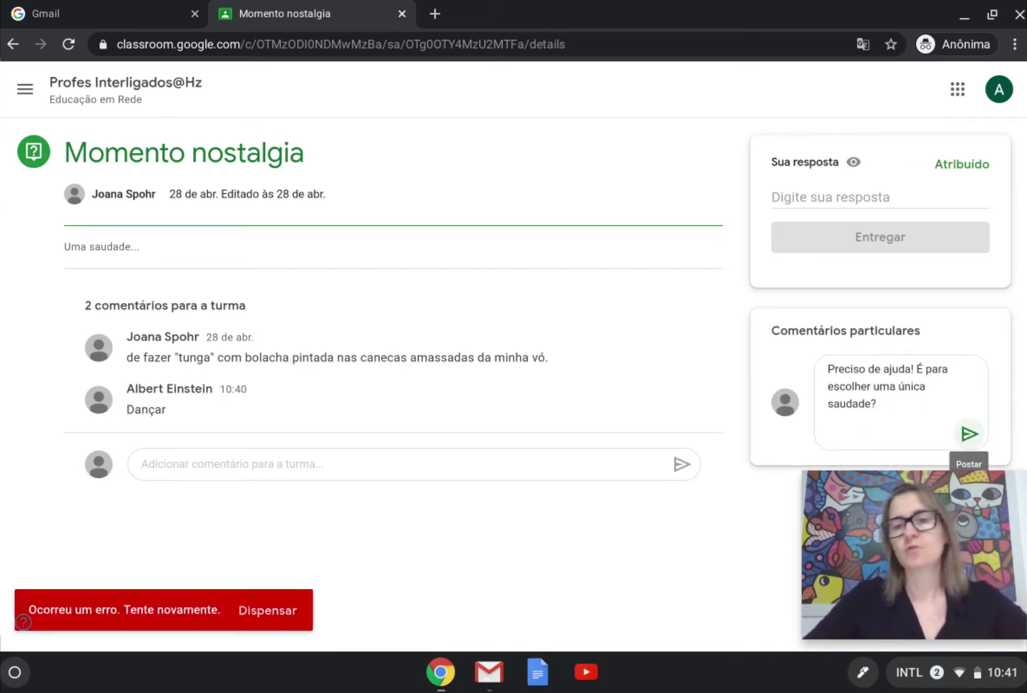
left_click(852, 387)
left_click(682, 595)
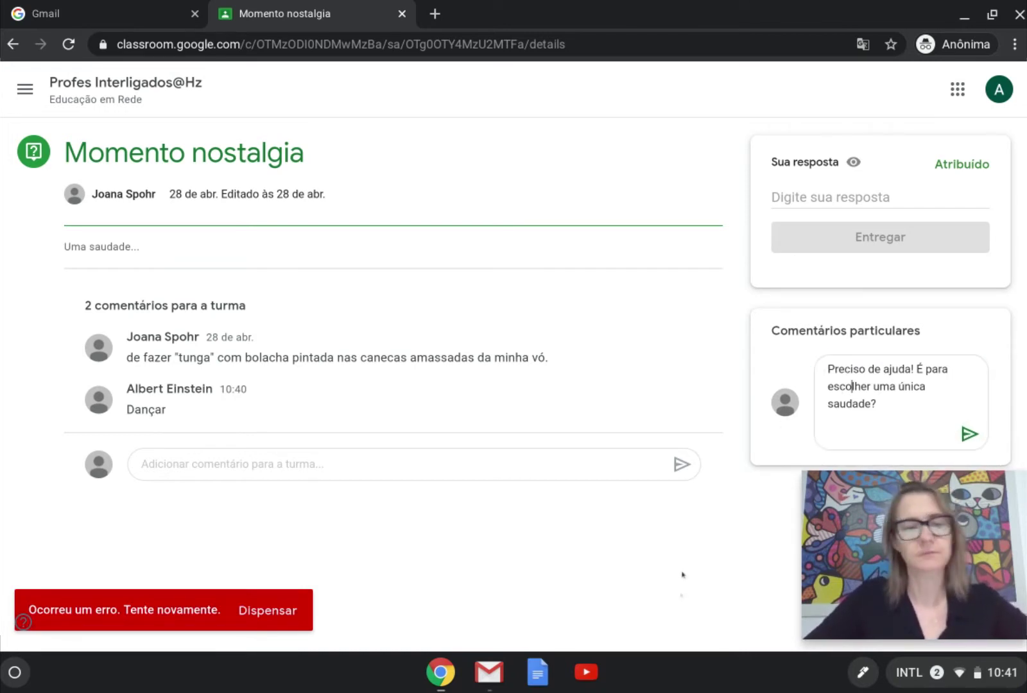
left_click(286, 606)
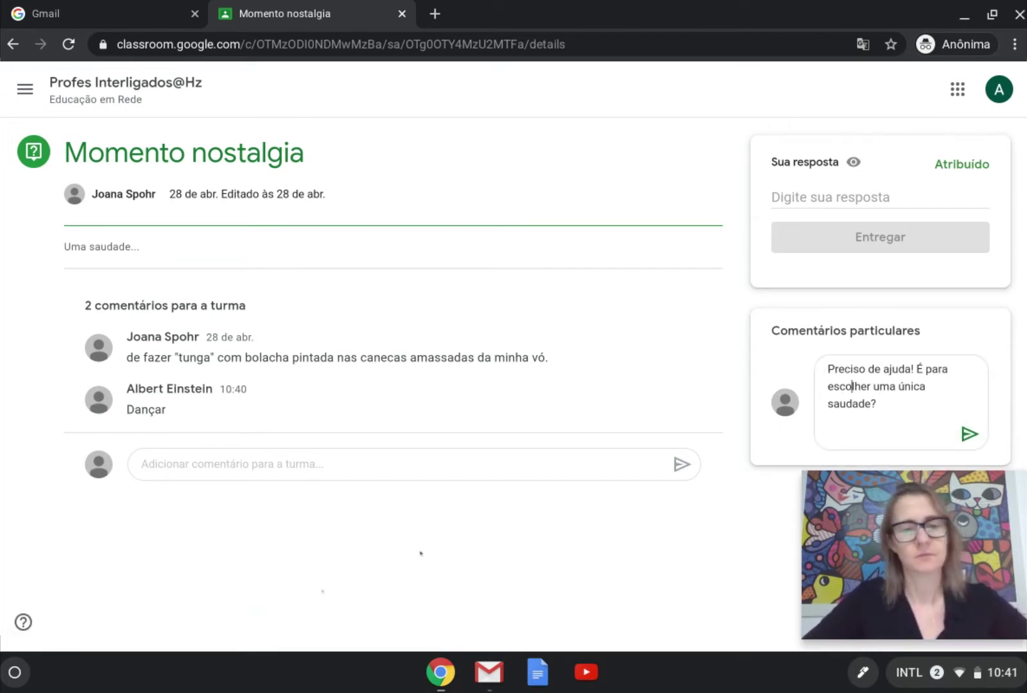
Reload the question page and post the private comment "Precisa ser apenas uma?"
key("ctrl+r")
left_click(570, 147)
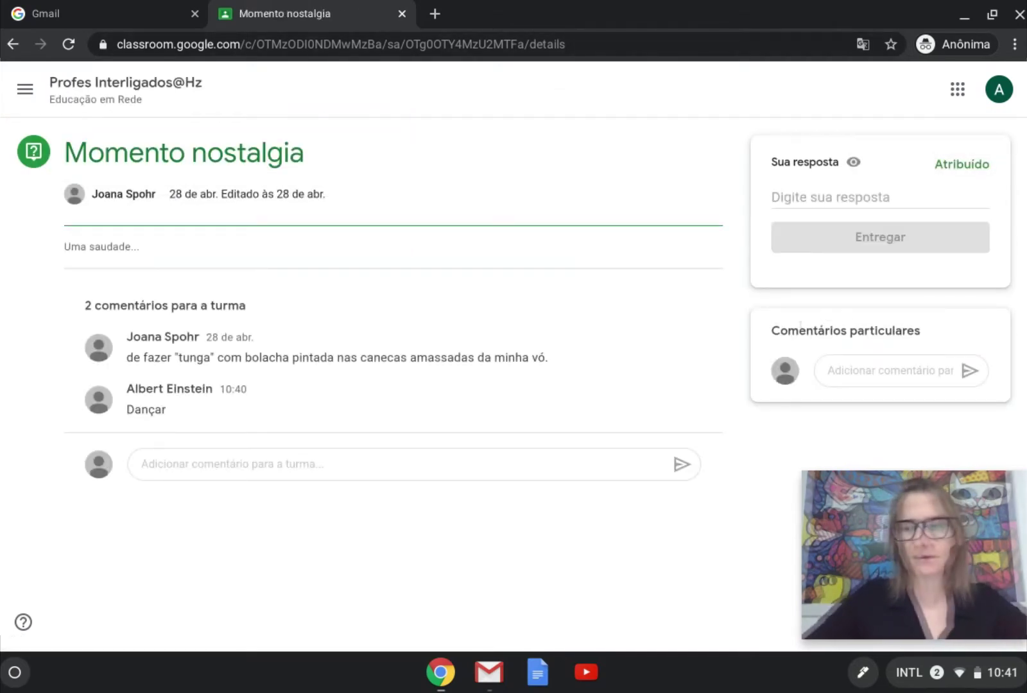
left_click(830, 370)
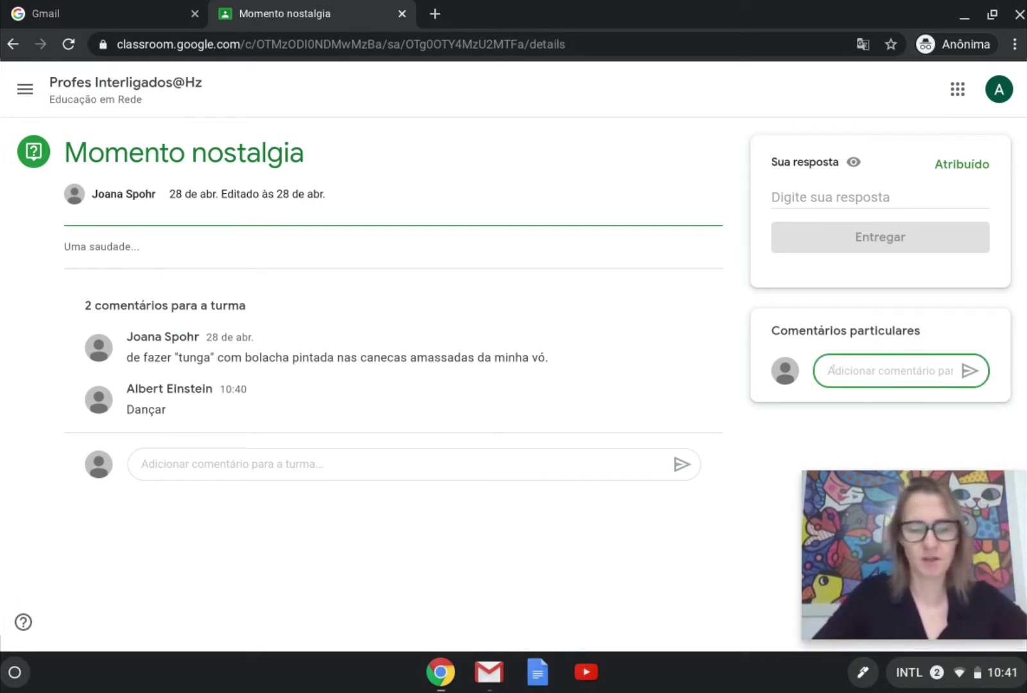
type("Pre")
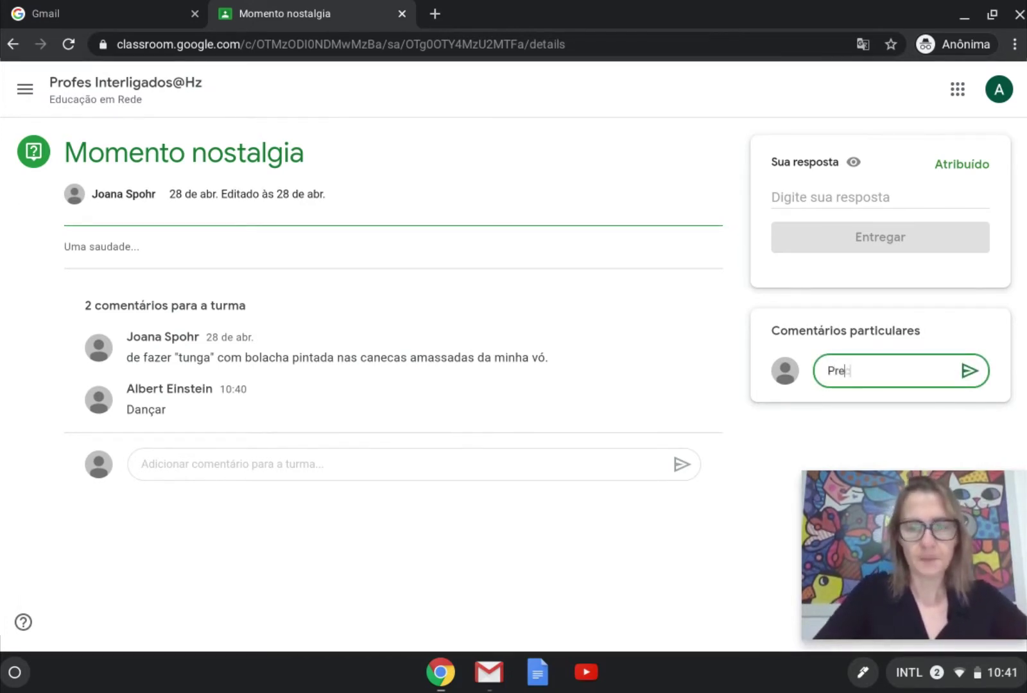
type("cisa ser apenas uma?")
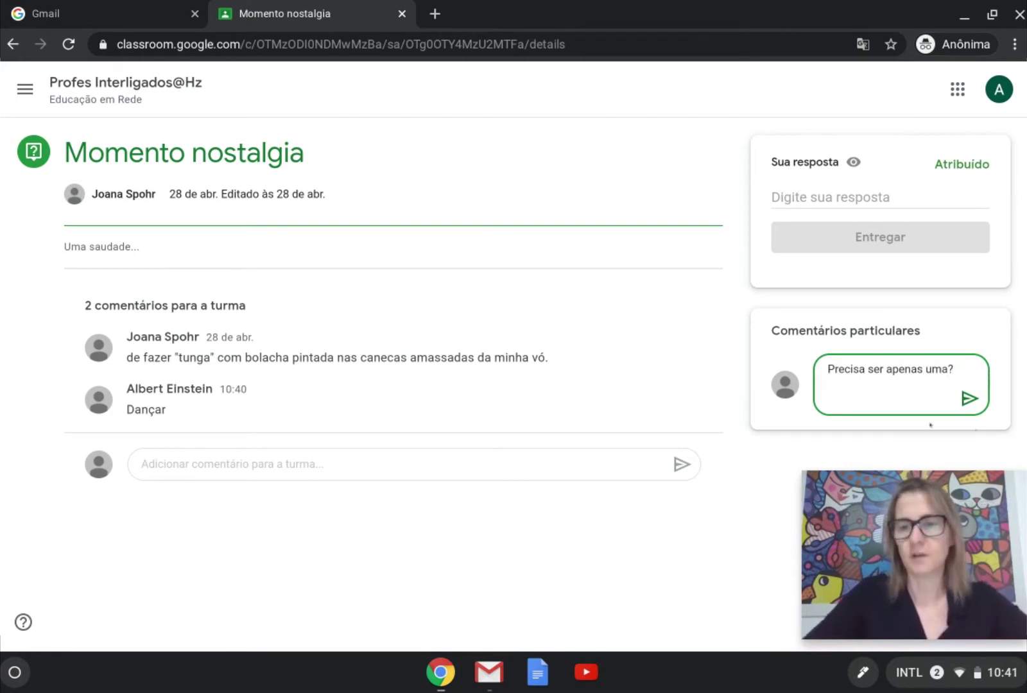
left_click(956, 399)
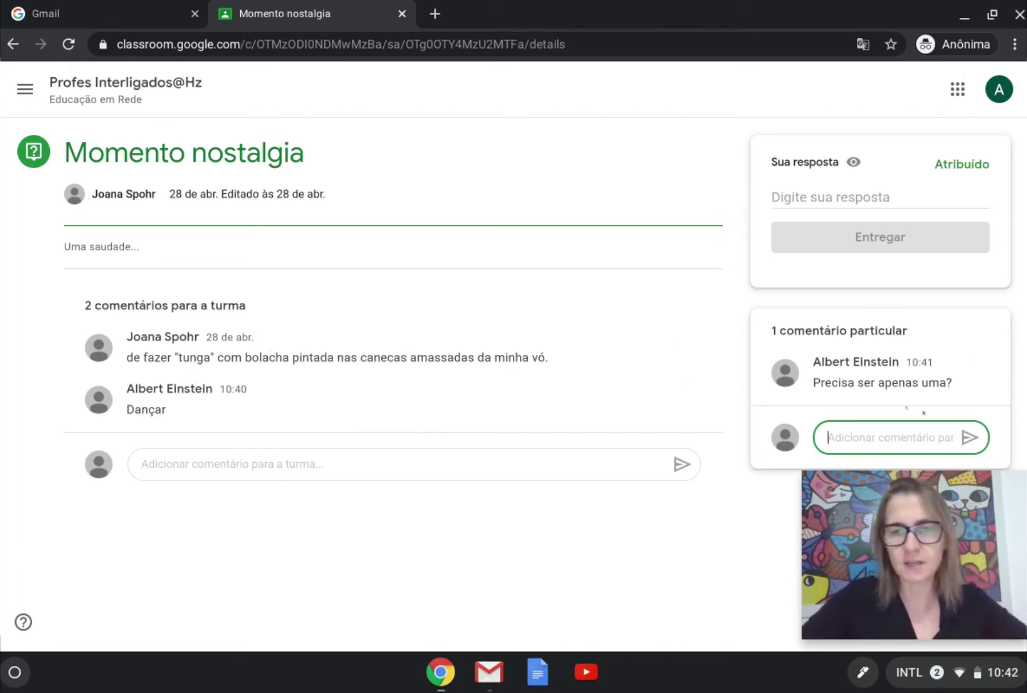
Return to the Profes Interligados@Hz class and open its list of activities
right_click(114, 84)
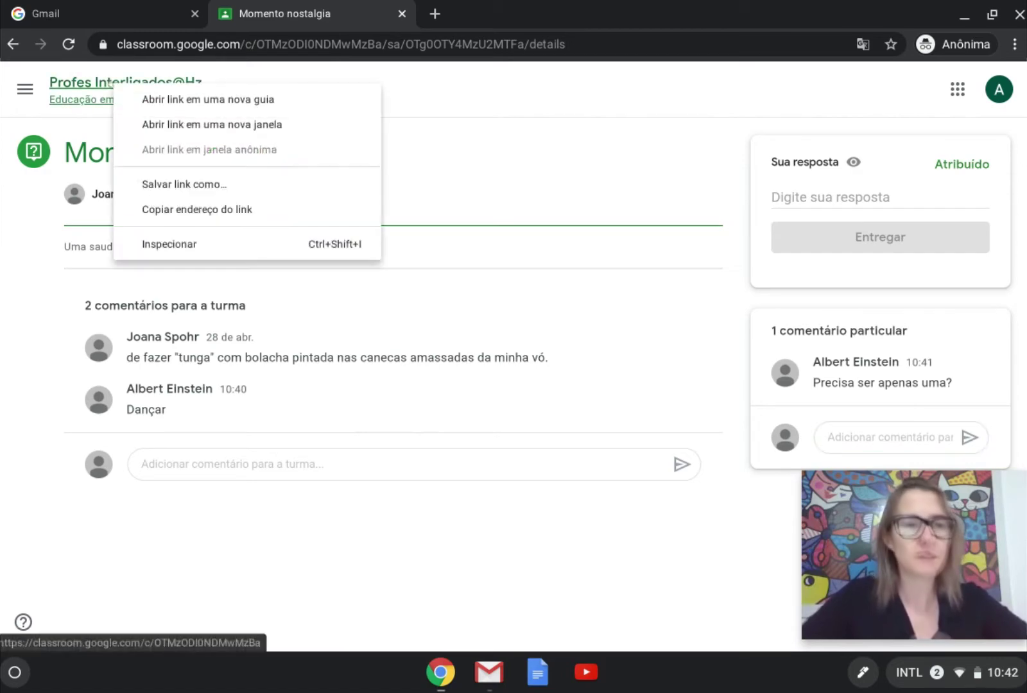
left_click(115, 82)
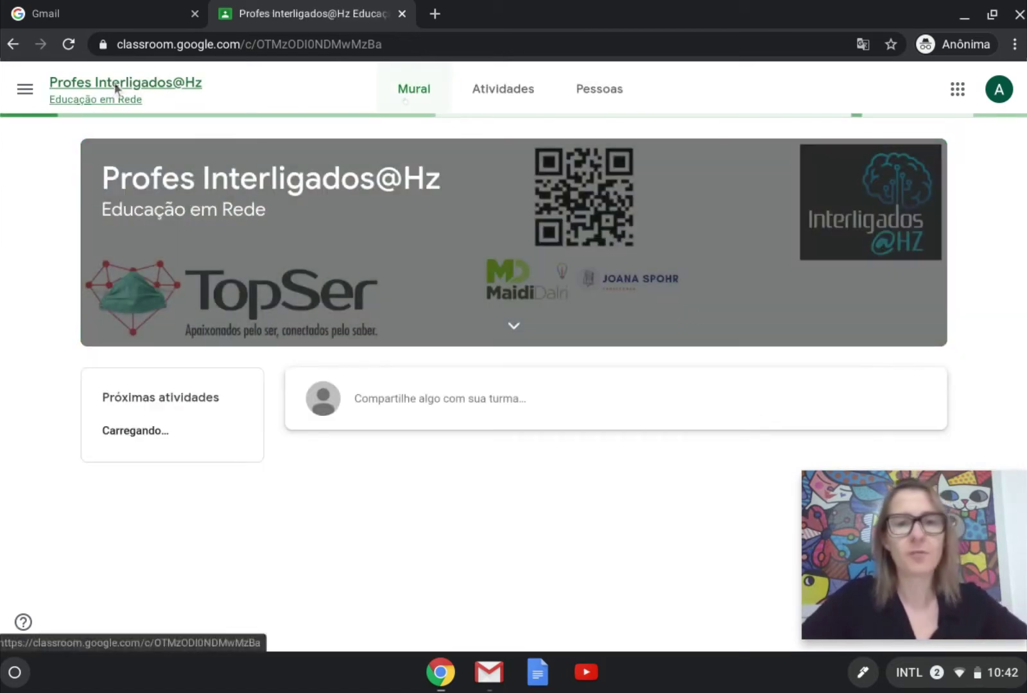
left_click(533, 98)
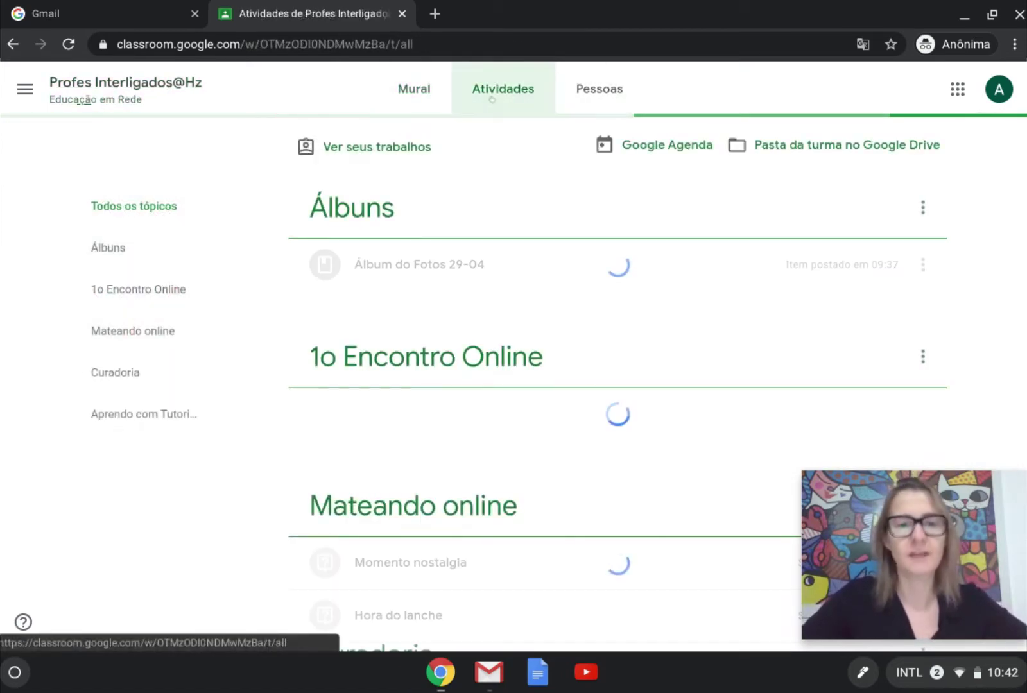
Look through the class topics and reopen the full "Momento nostalgia" question under Mateando online
scroll(459, 439, "down", 7)
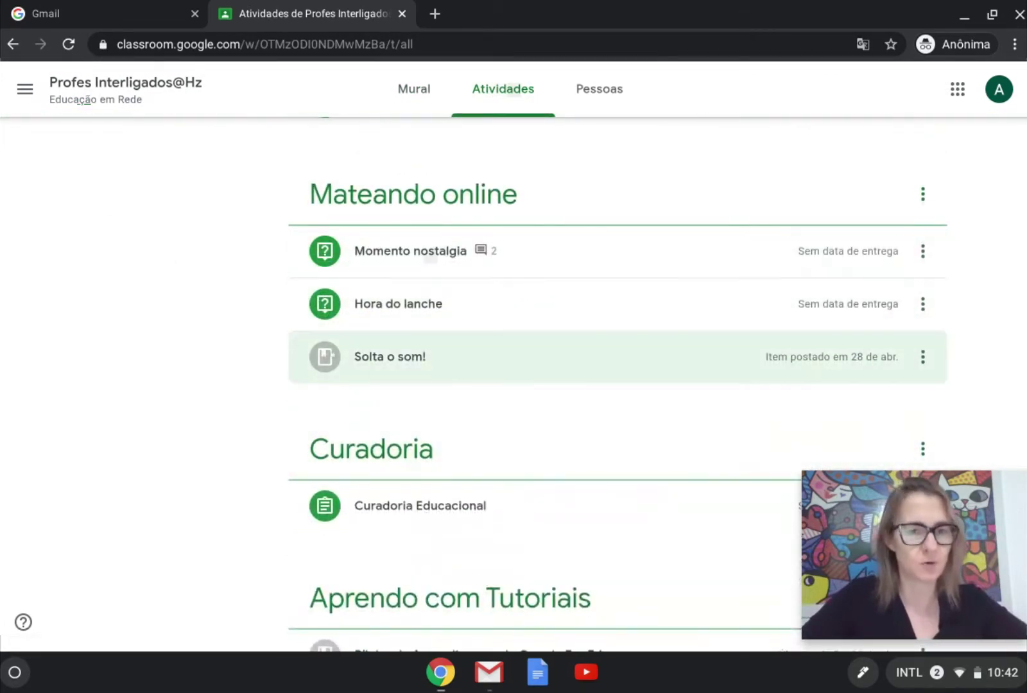
scroll(375, 496, "up", 7)
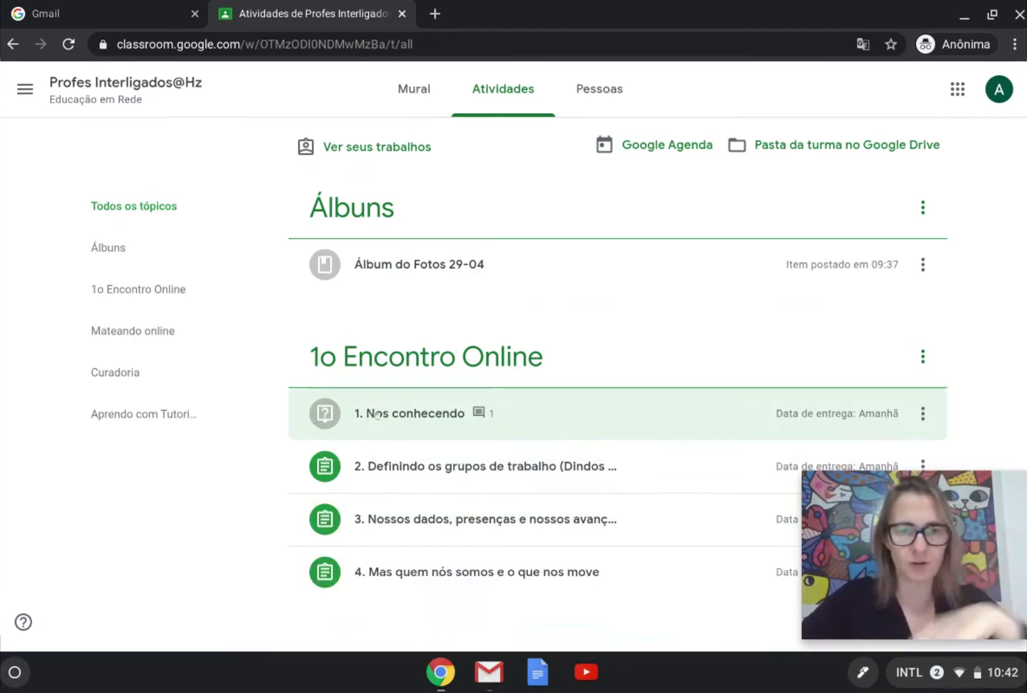
scroll(377, 415, "down", 5)
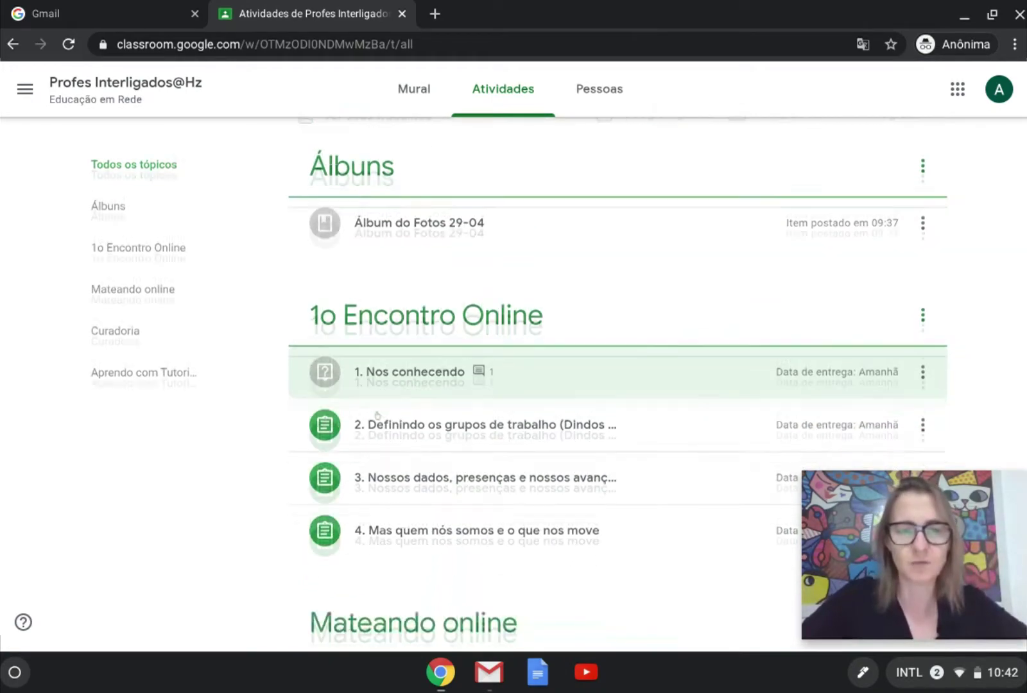
scroll(378, 415, "down", 4)
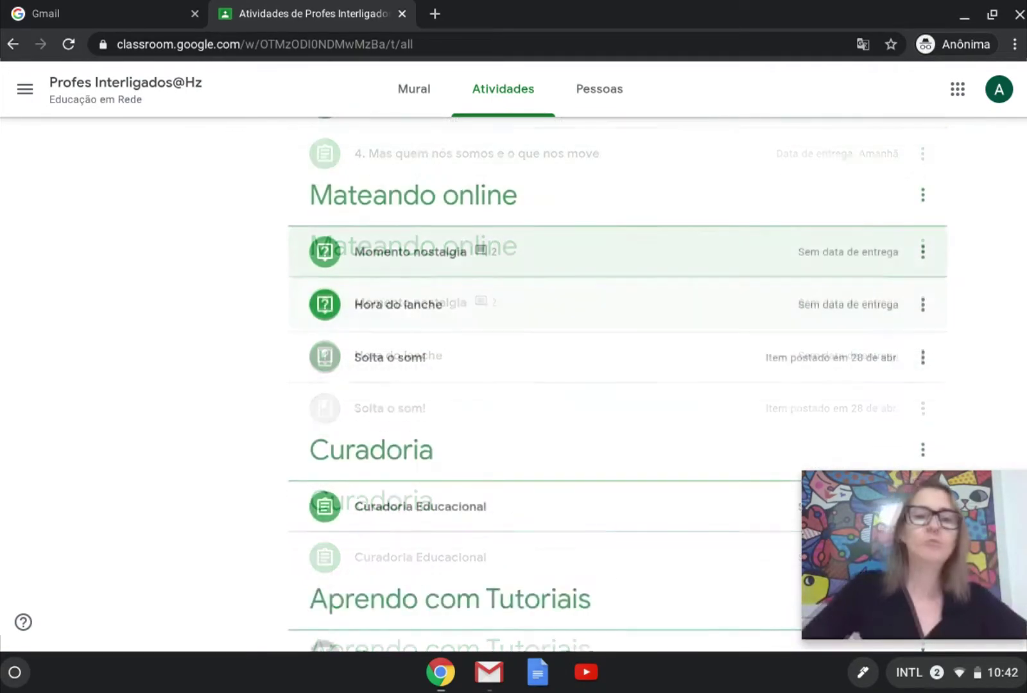
scroll(369, 445, "up", 3)
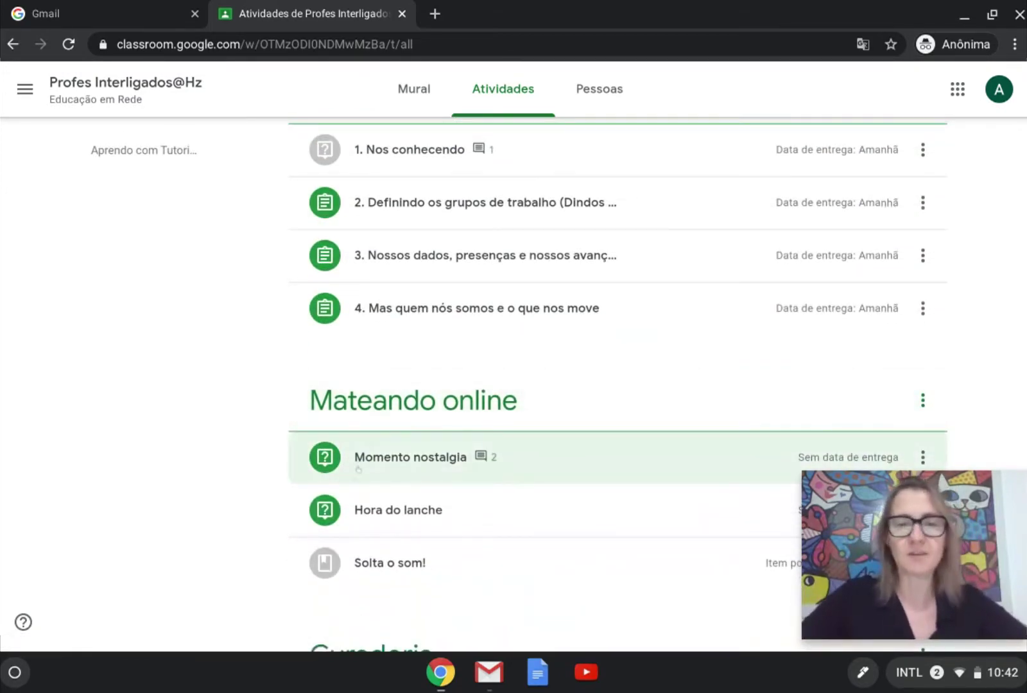
left_click(390, 472)
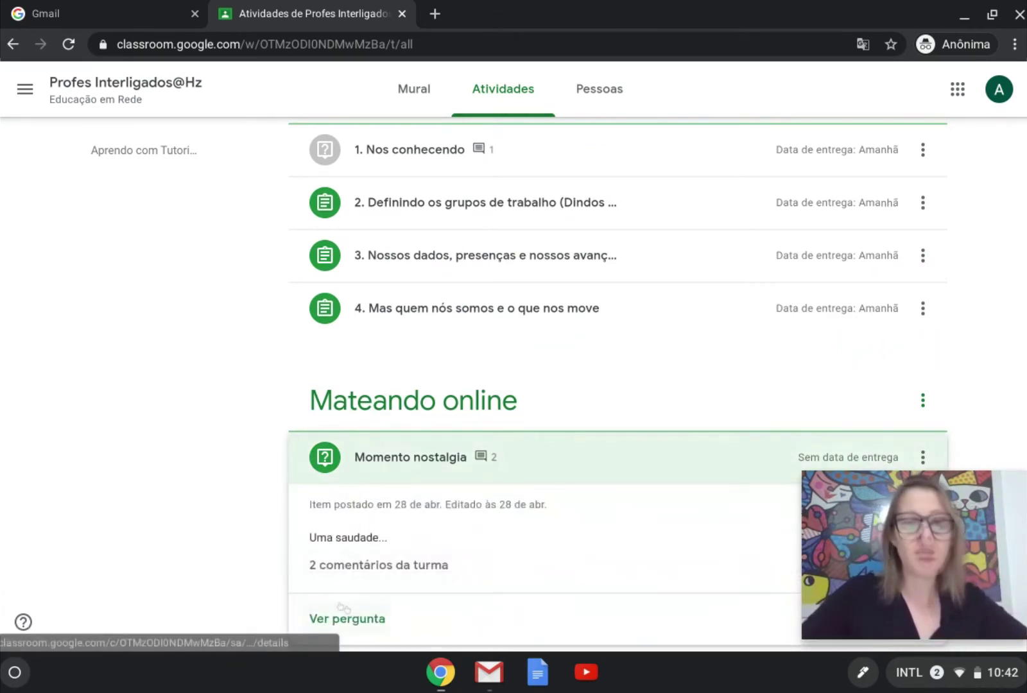
left_click(350, 555)
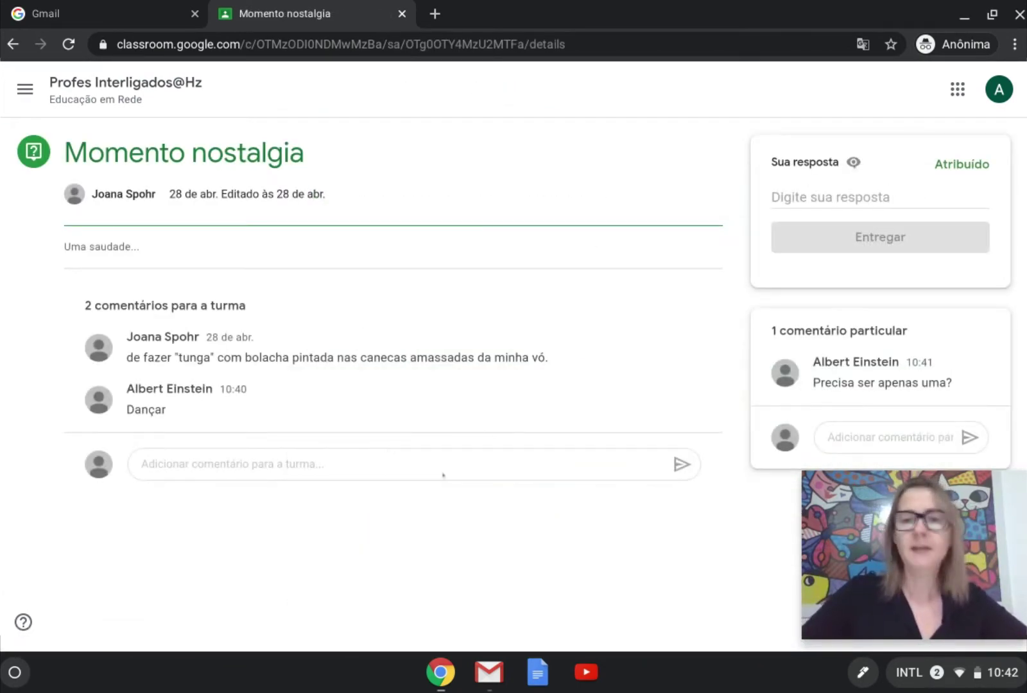
Answer the Momento nostalgia question with "Passear com os amigos!" and submit it
left_click(796, 195)
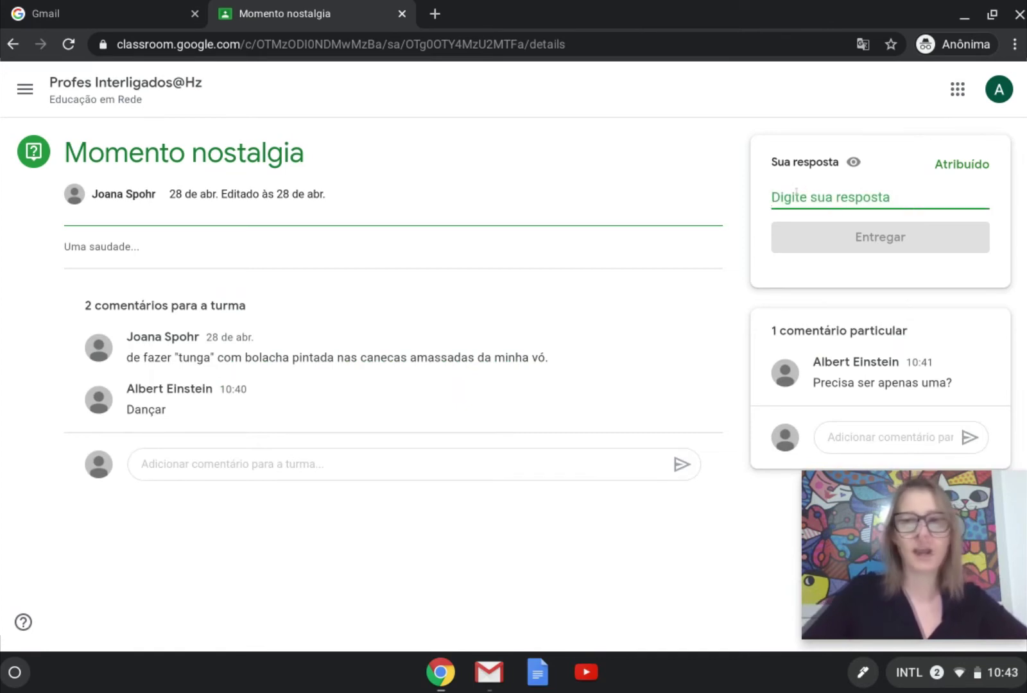
type("Passe")
type("ar com os amigos")
type("!")
left_click(889, 237)
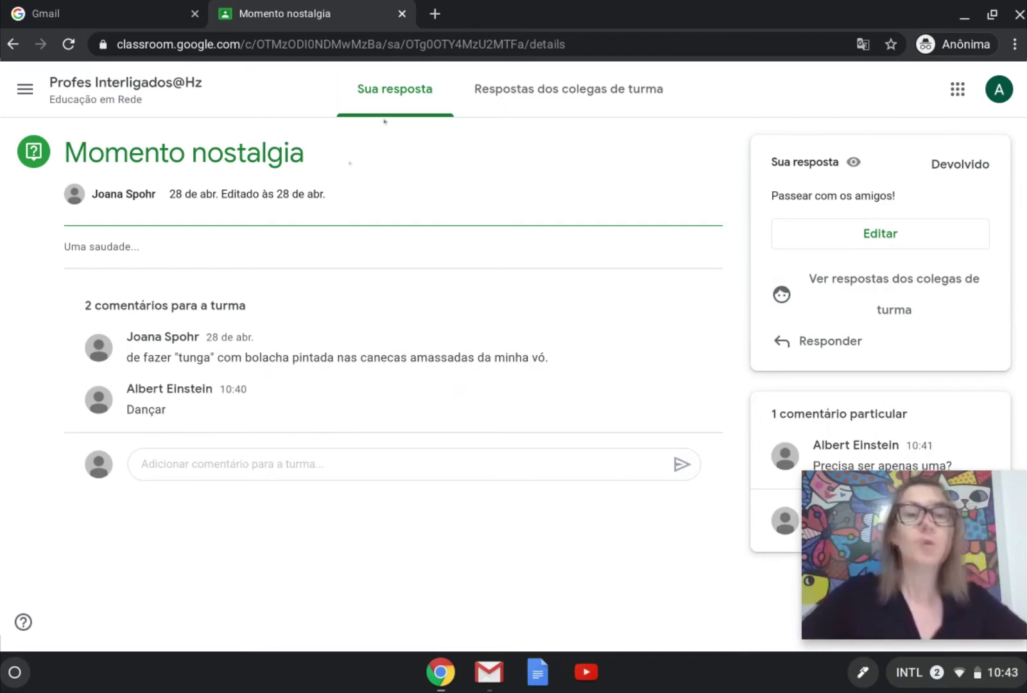
Return to the Profes Interligados@Hz class's list of activities and check the Momento nostalgia entry under Mateando online
left_click(76, 97)
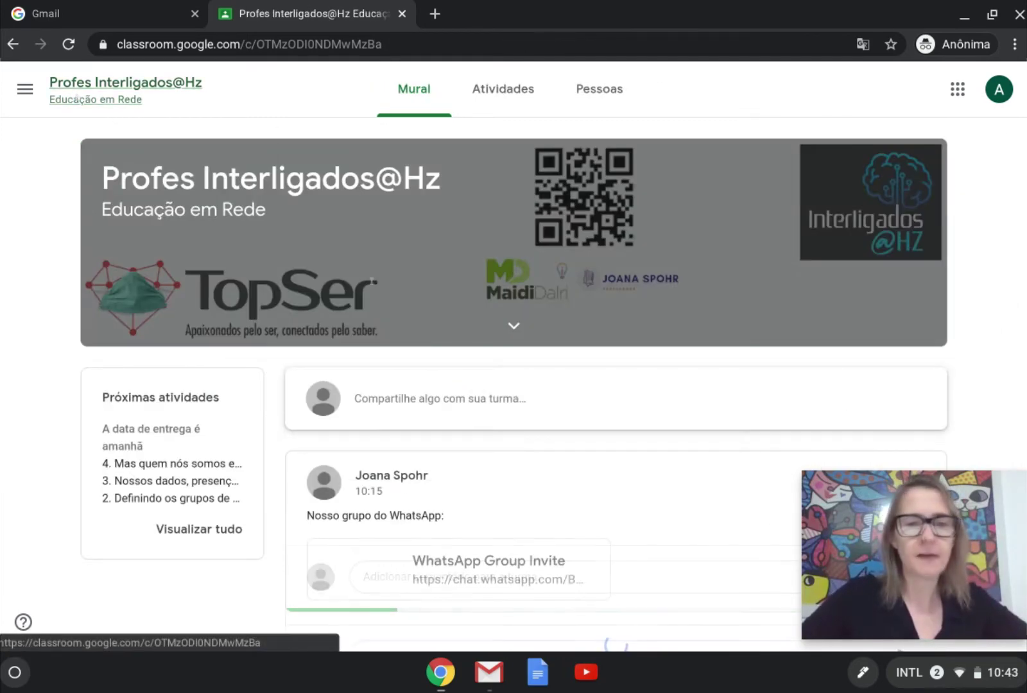
left_click(502, 76)
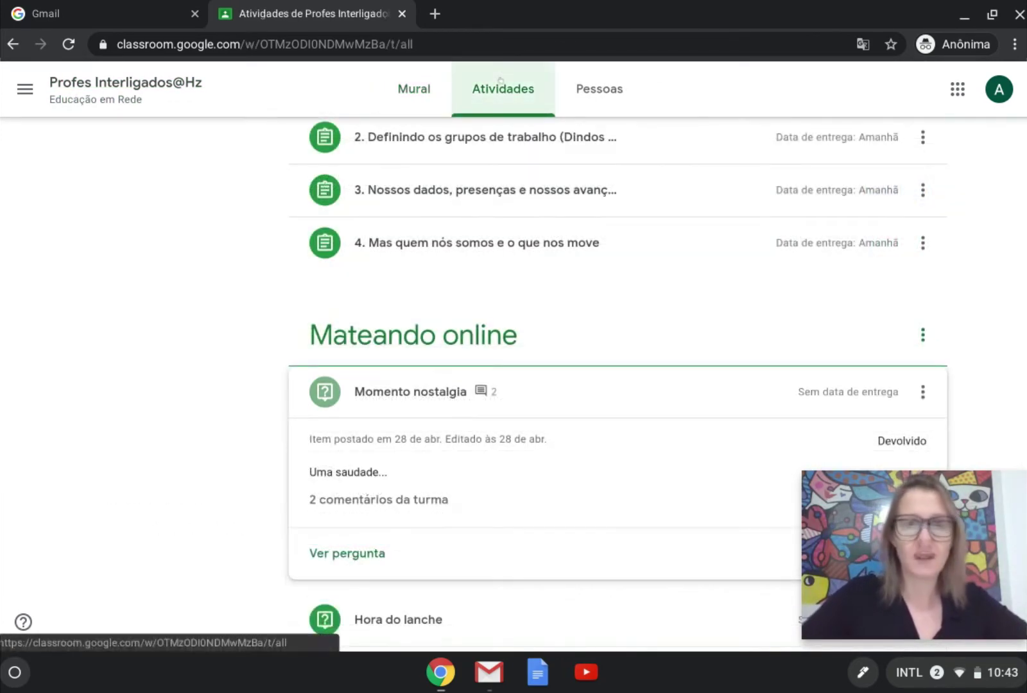
scroll(502, 393, "down", 2)
scroll(502, 393, "down", 1)
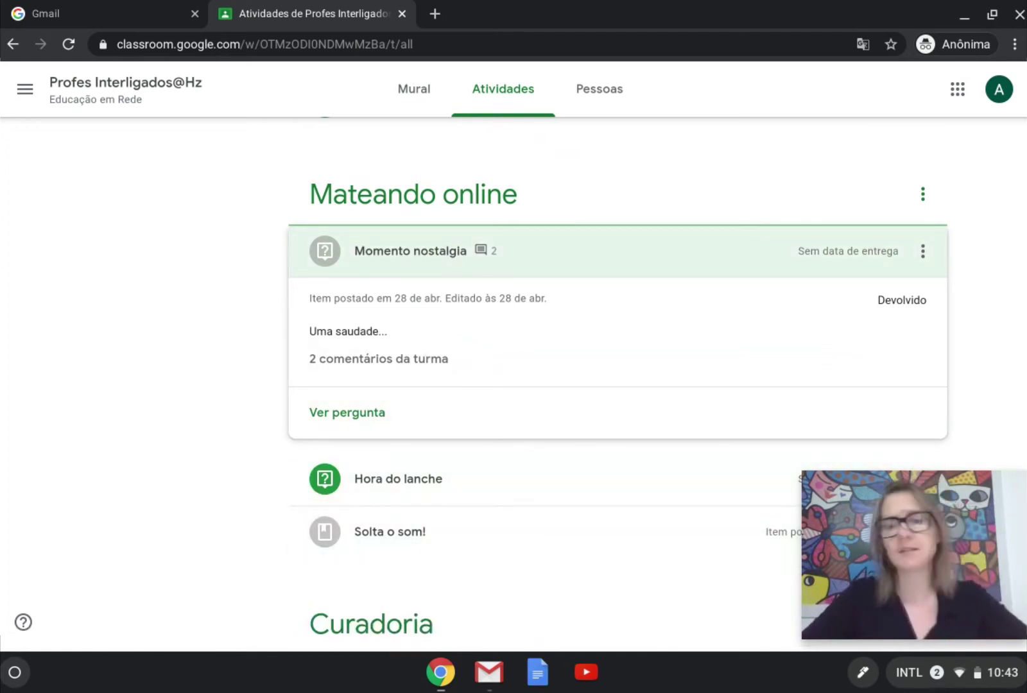
Open the full "2. Definindo os grupos de trabalho (Dindos do Saber)" activity under 1o Encontro Online and dismiss the private-comments tip
scroll(616, 359, "up", 1)
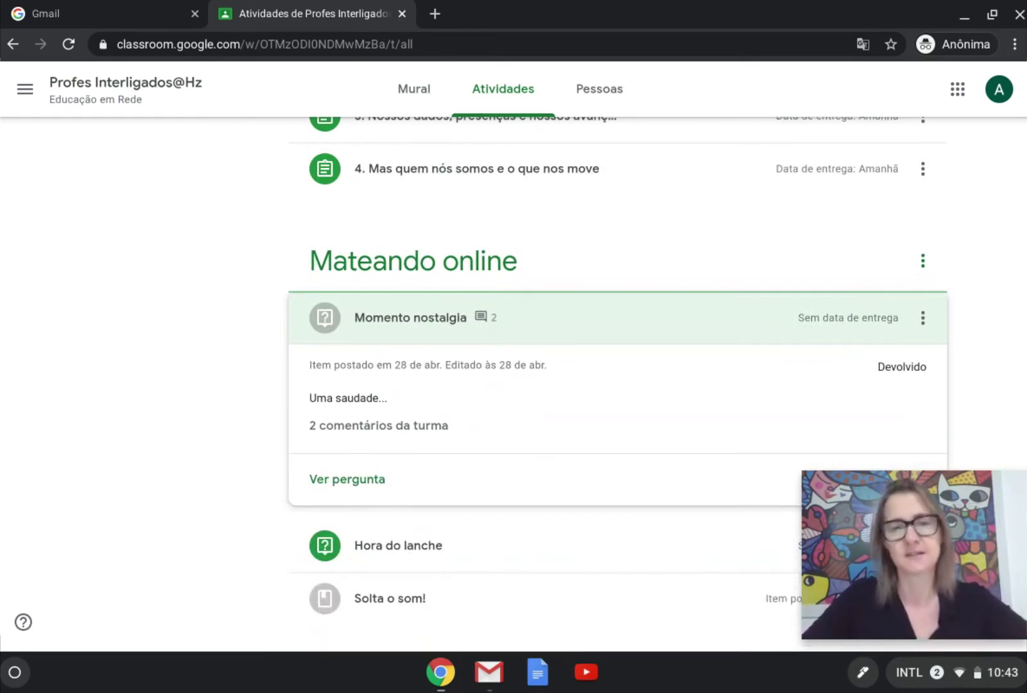
scroll(415, 236, "up", 3)
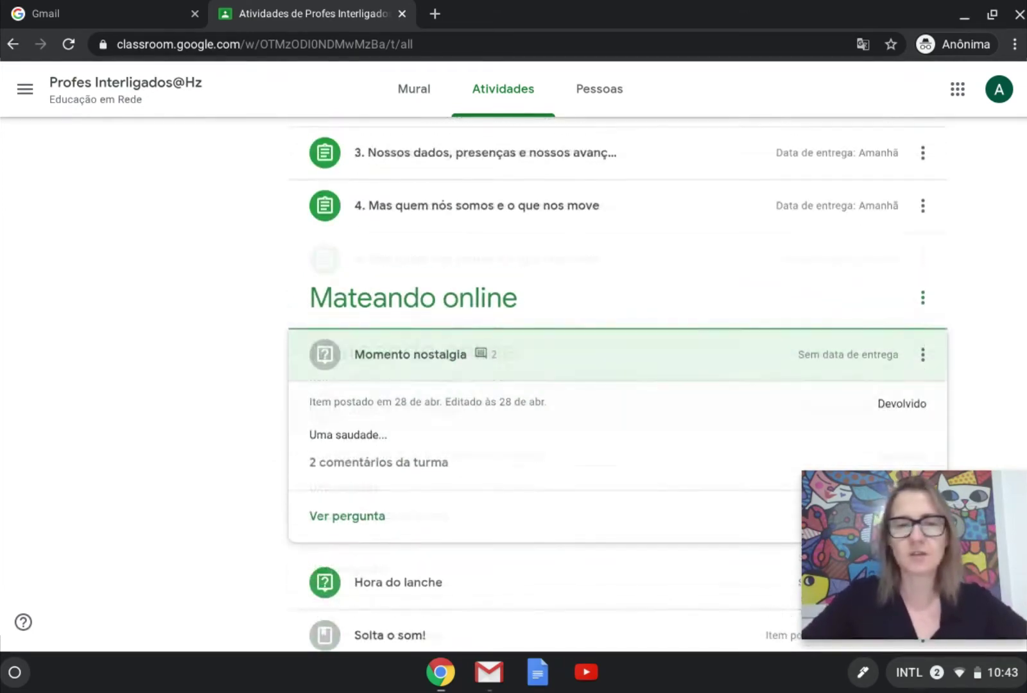
left_click(415, 236)
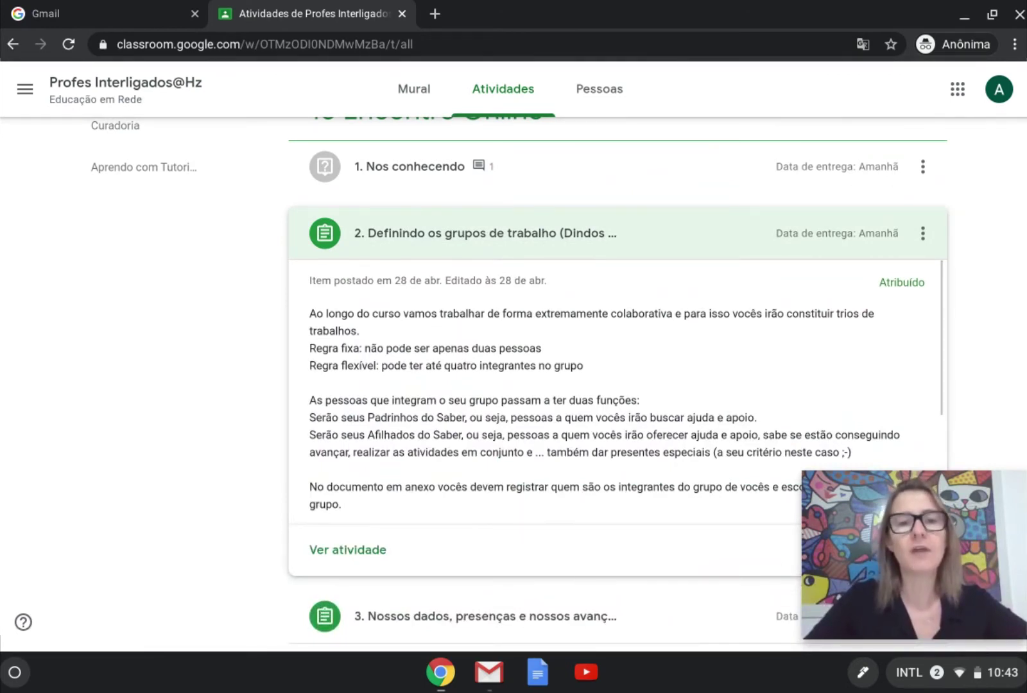
scroll(616, 321, "down", 2)
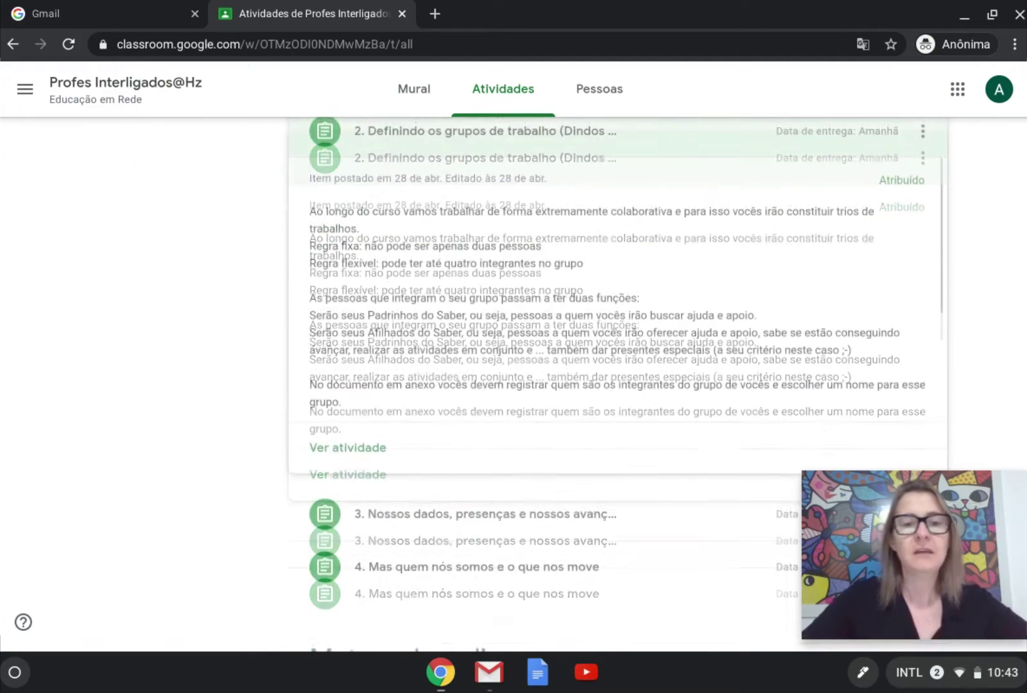
left_click(323, 445)
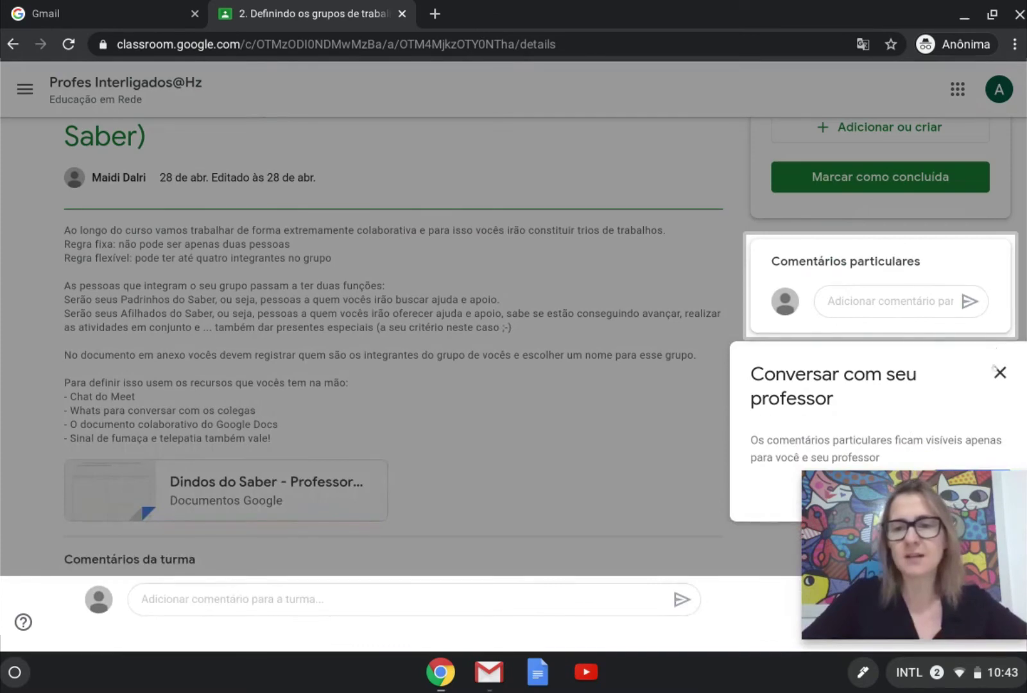
left_click(999, 372)
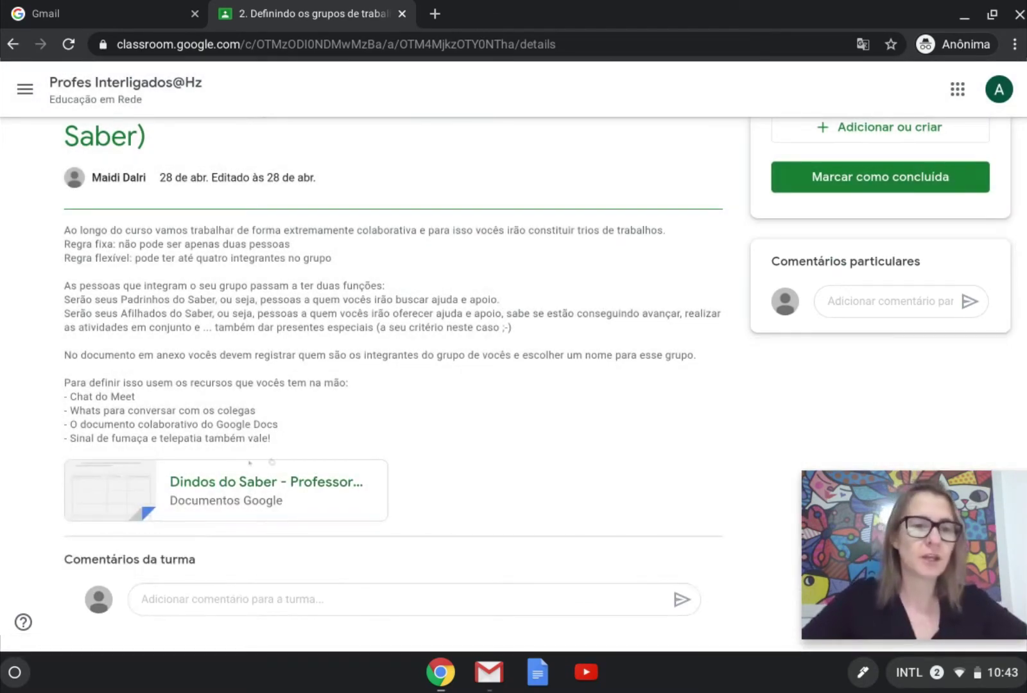
View the attached Dindos do Saber - Professores document, return to the activity and mark it as completed without attaching work
left_click(216, 487)
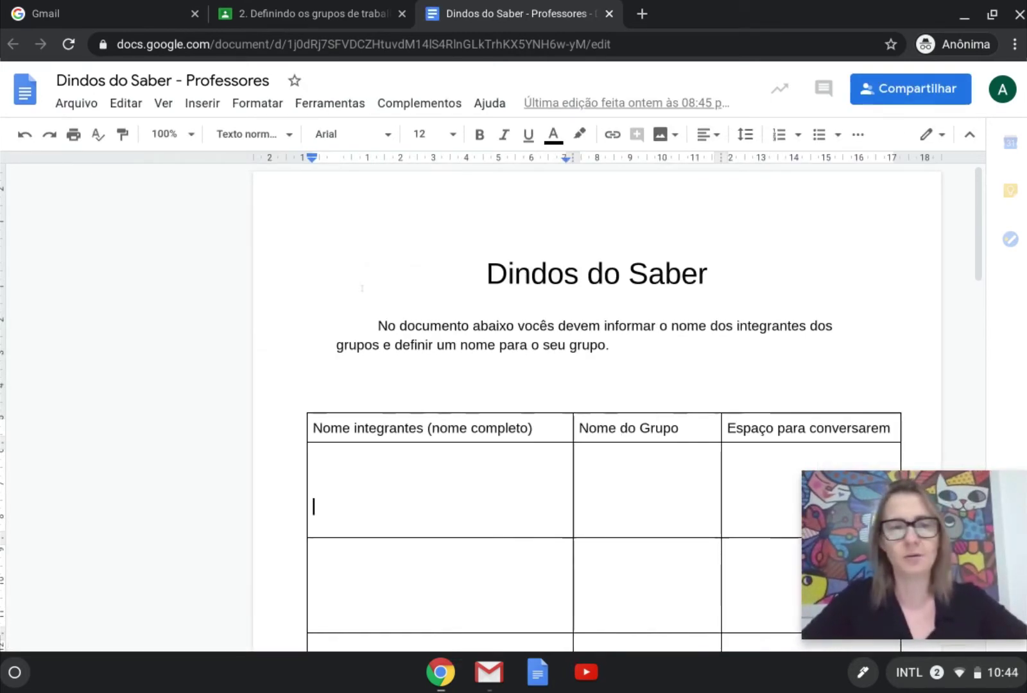
left_click(334, 21)
scroll(845, 209, "up", 2)
left_click(843, 254)
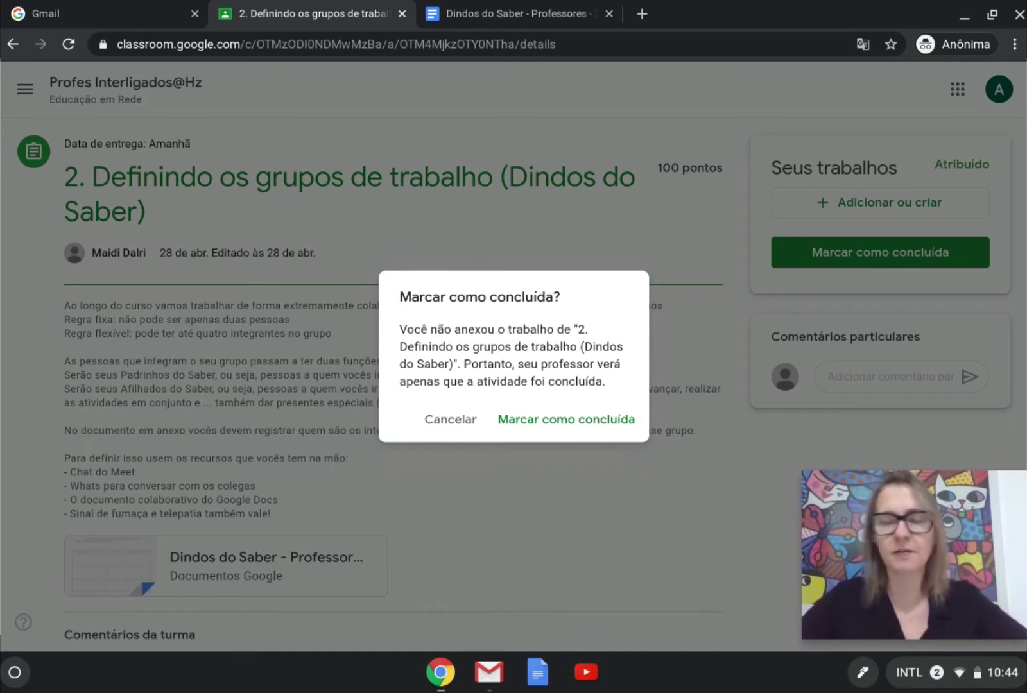
left_click(527, 420)
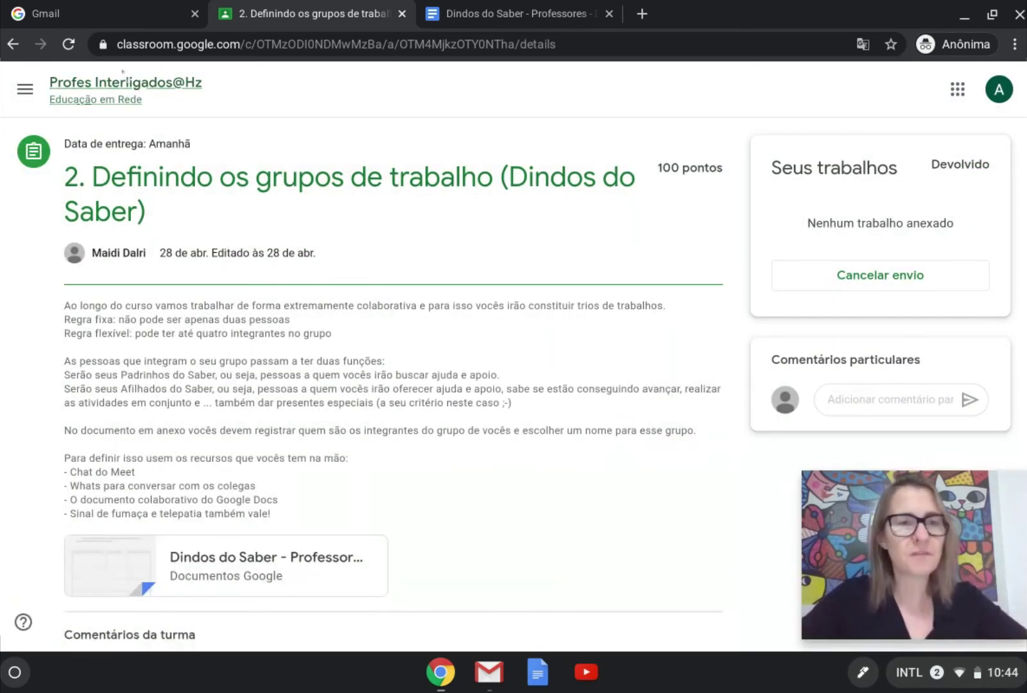
Go back to the class's list of activities and collapse the "2. Definindo os grupos de trabalho" entry
left_click(90, 83)
left_click(504, 89)
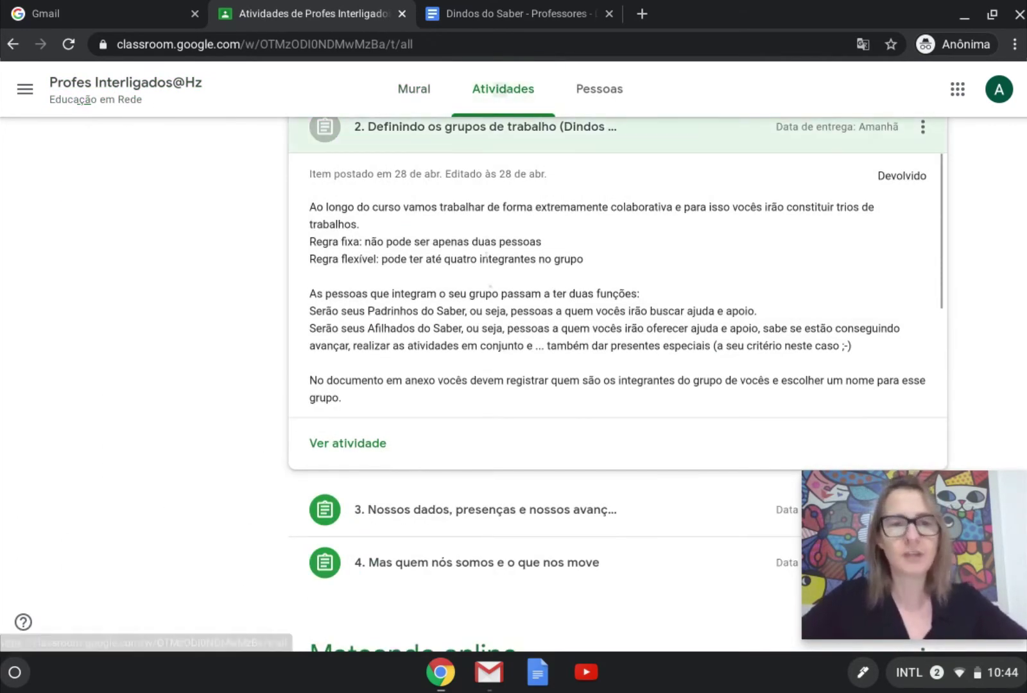
scroll(490, 286, "up", 1)
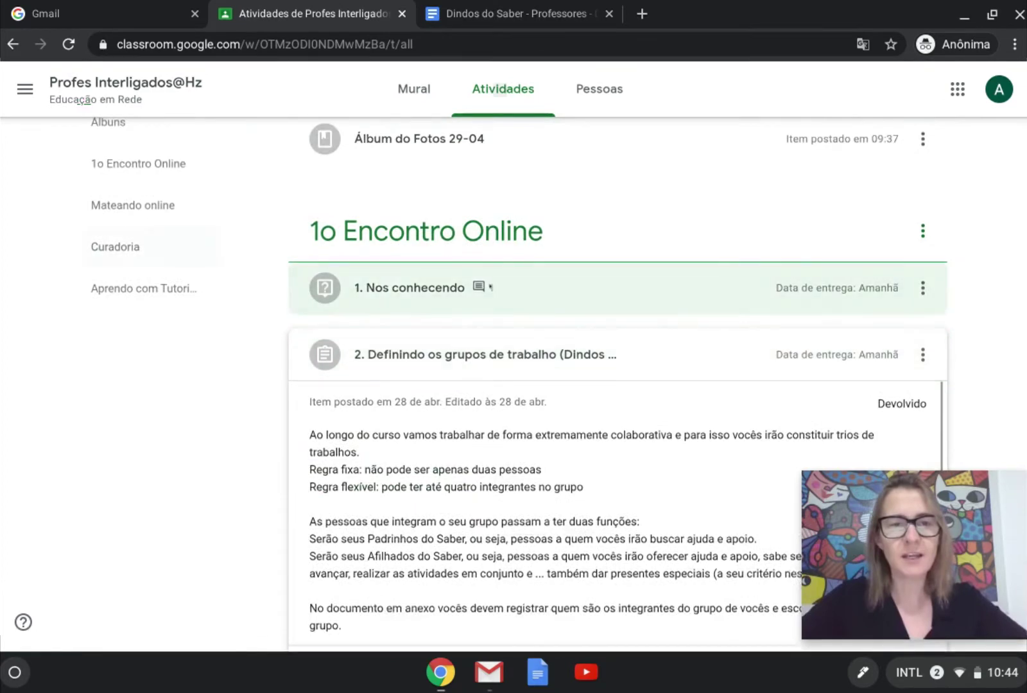
scroll(346, 360, "up", 2)
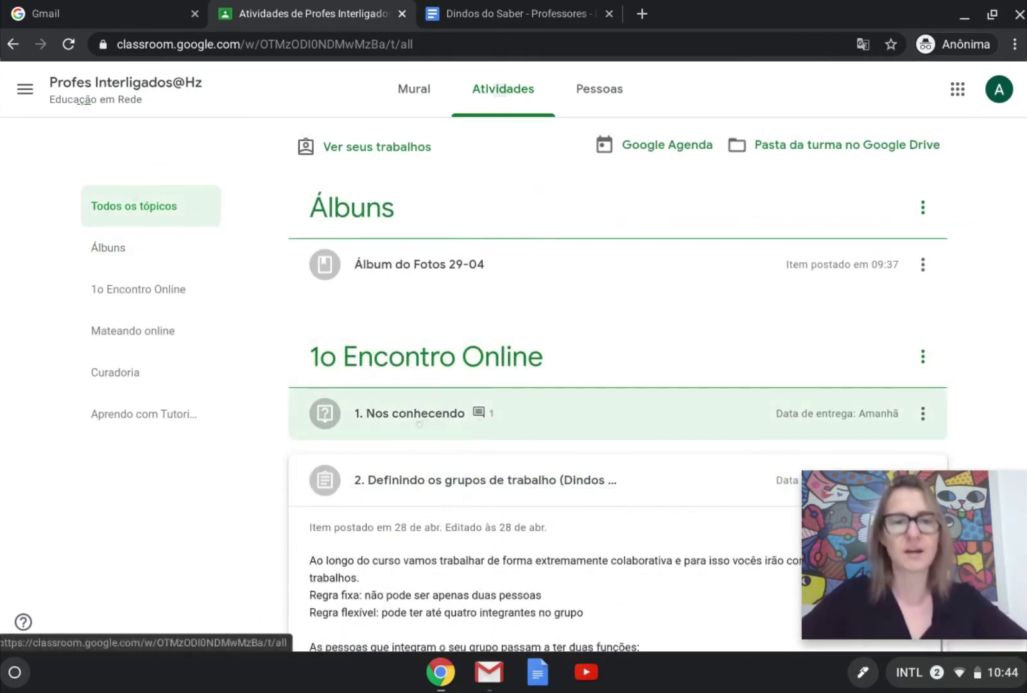
left_click(457, 480)
Look through the class topics and open the overview of the student's own work with each item's submission status
scroll(457, 480, "down", 1)
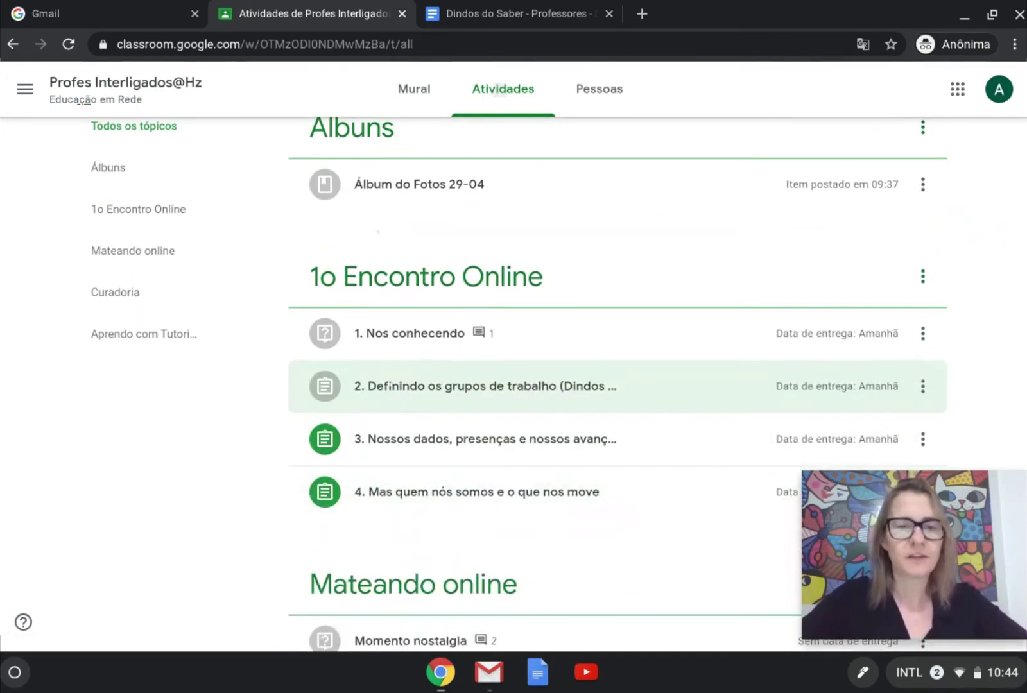
scroll(395, 411, "down", 5)
scroll(396, 407, "down", 2)
scroll(396, 407, "up", 9)
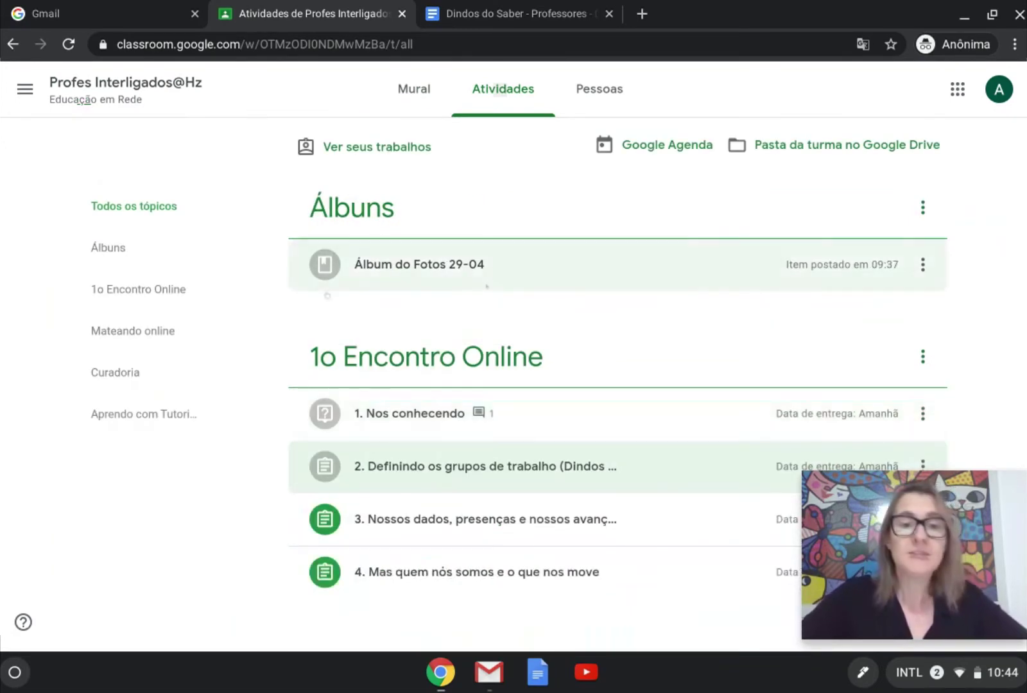
left_click(377, 164)
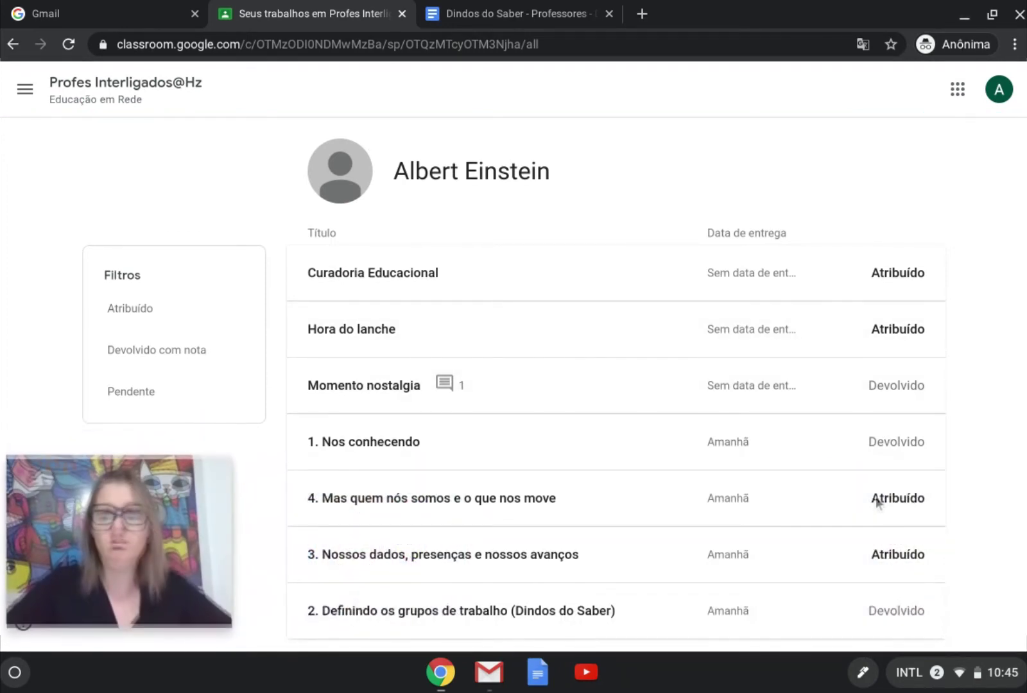
scroll(900, 287, "down", 1)
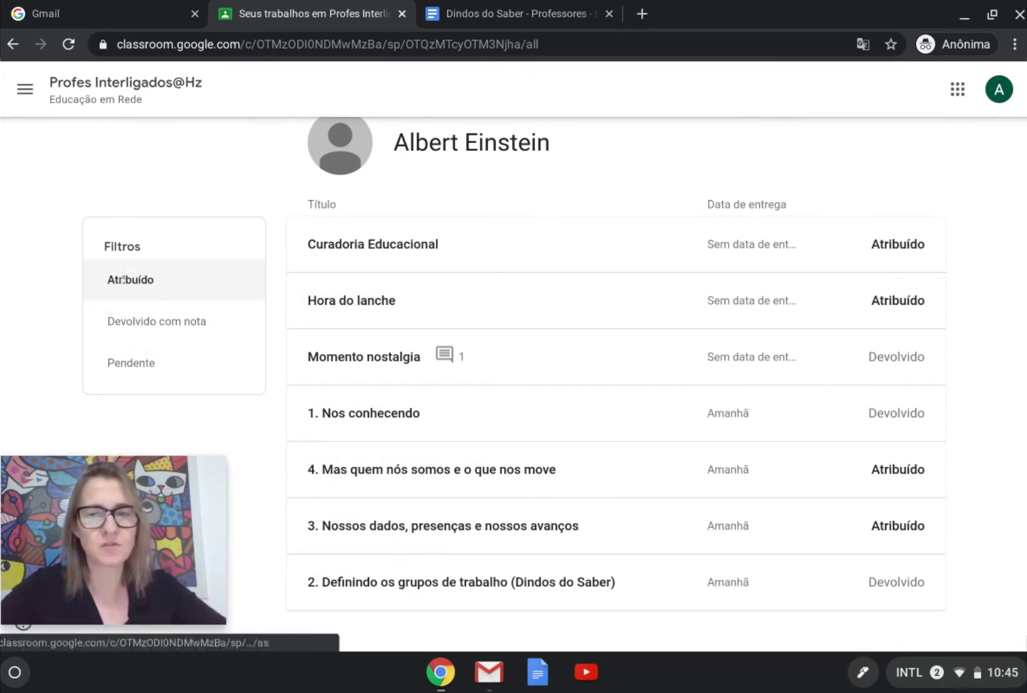
Filter the student's work by Atribuído, Devolvido com nota and Pendente in turn, and return to the unfiltered list
left_click(120, 279)
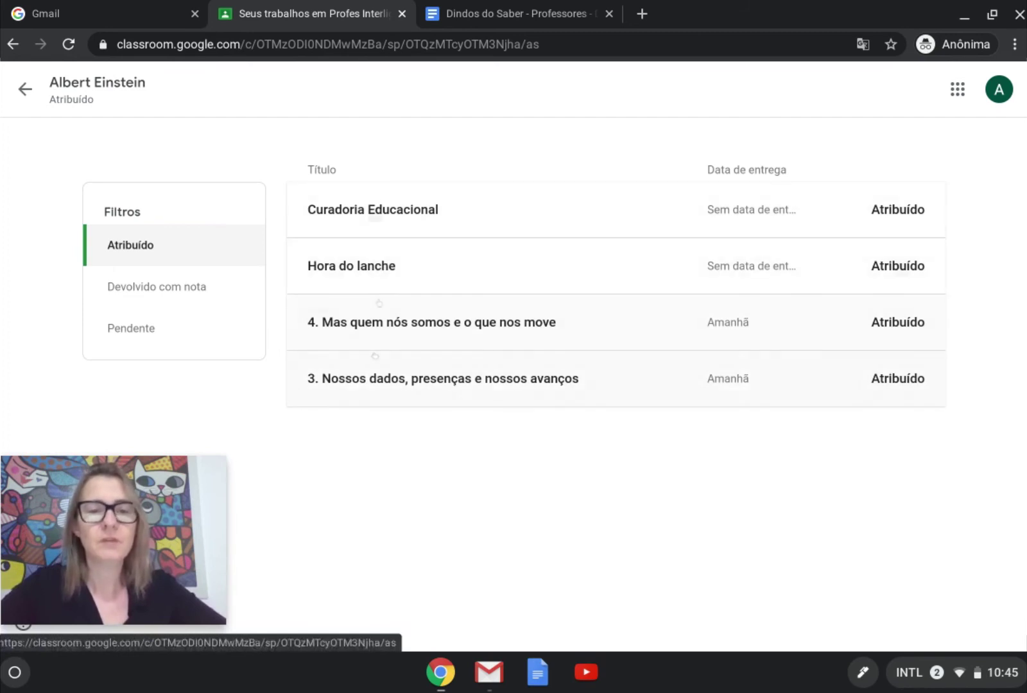
left_click(166, 281)
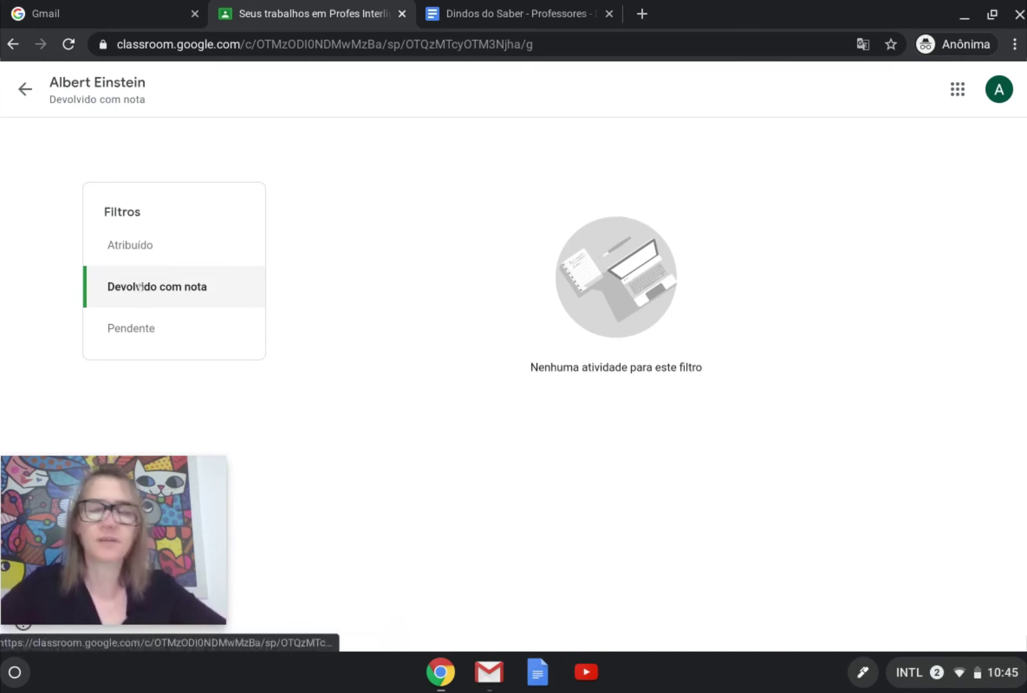
left_click(130, 331)
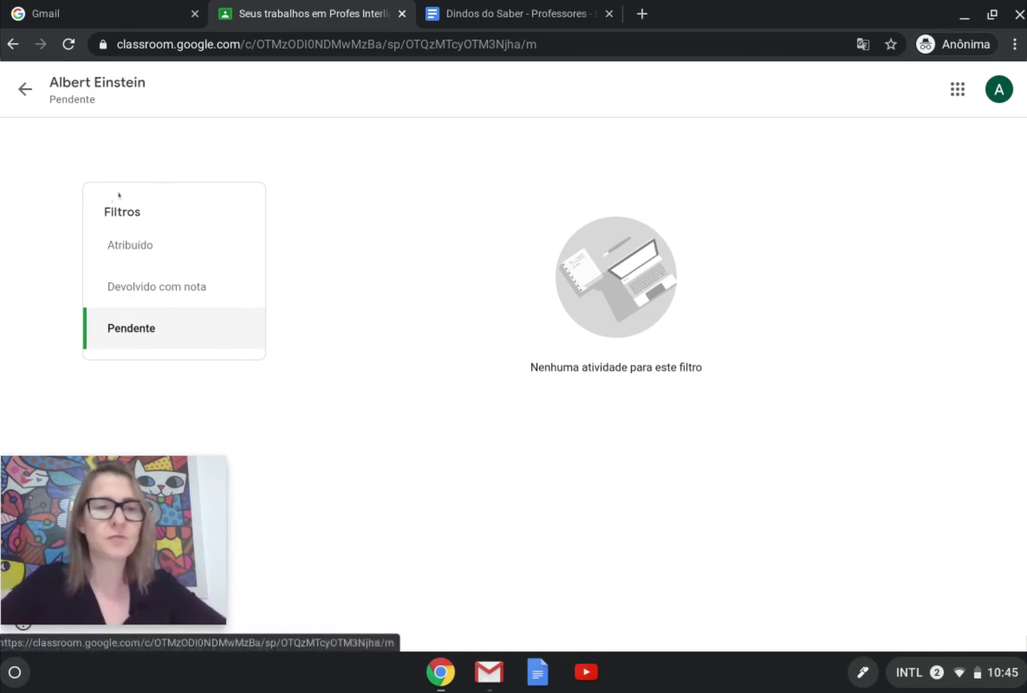
left_click(25, 90)
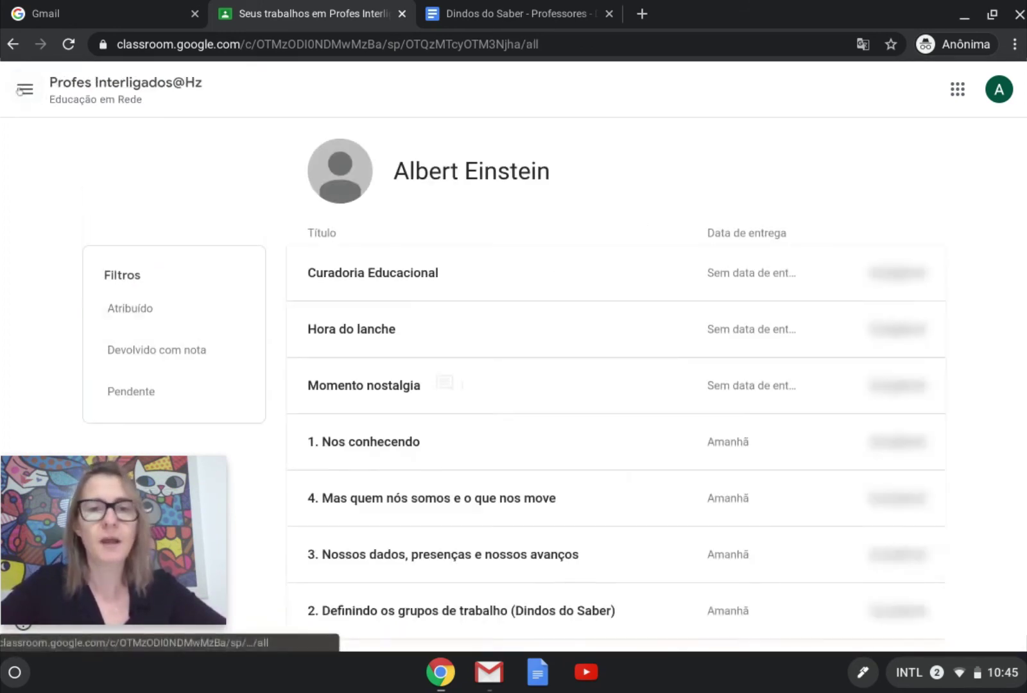
Leave the student's work overview and examine the 1o Encontro Online and Mateando online topics in the class's activities
left_click(97, 83)
left_click(504, 89)
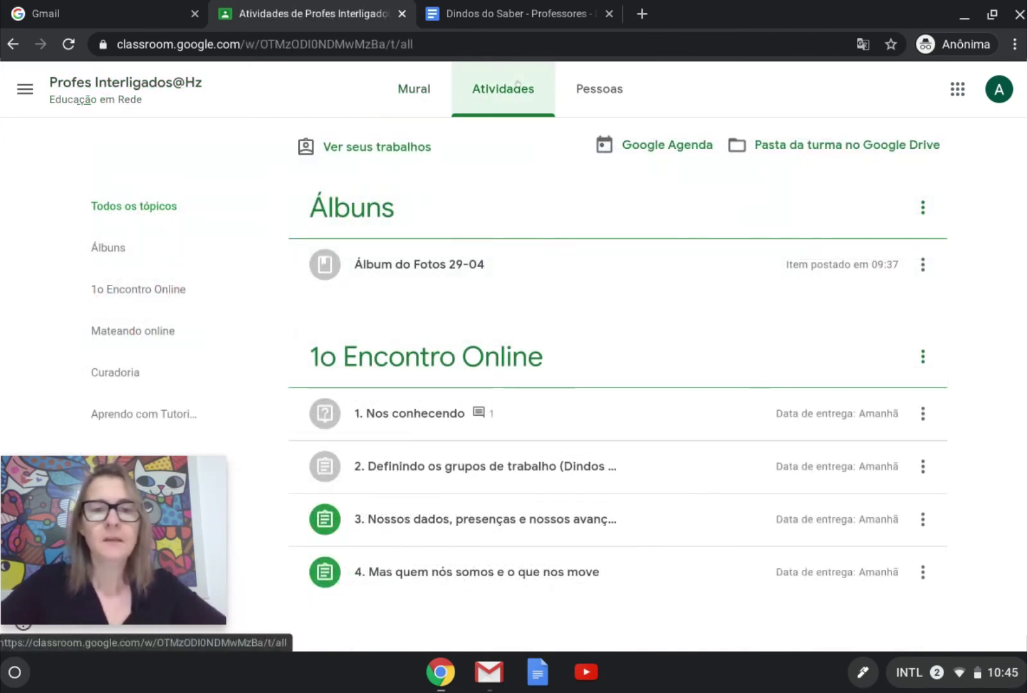
scroll(616, 356, "down", 3)
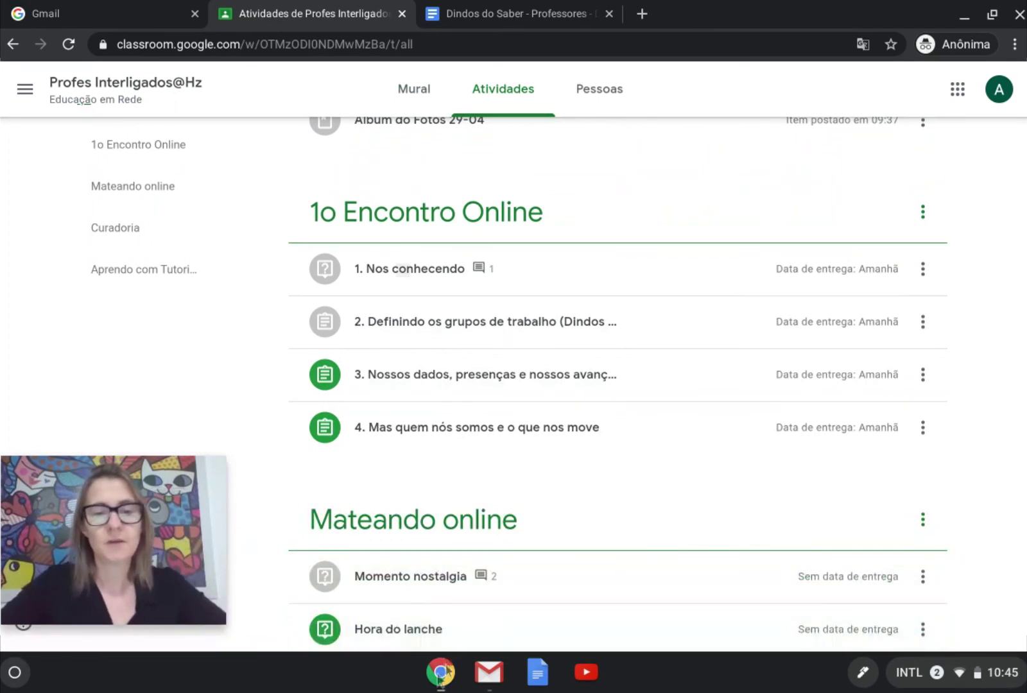
left_click(440, 672)
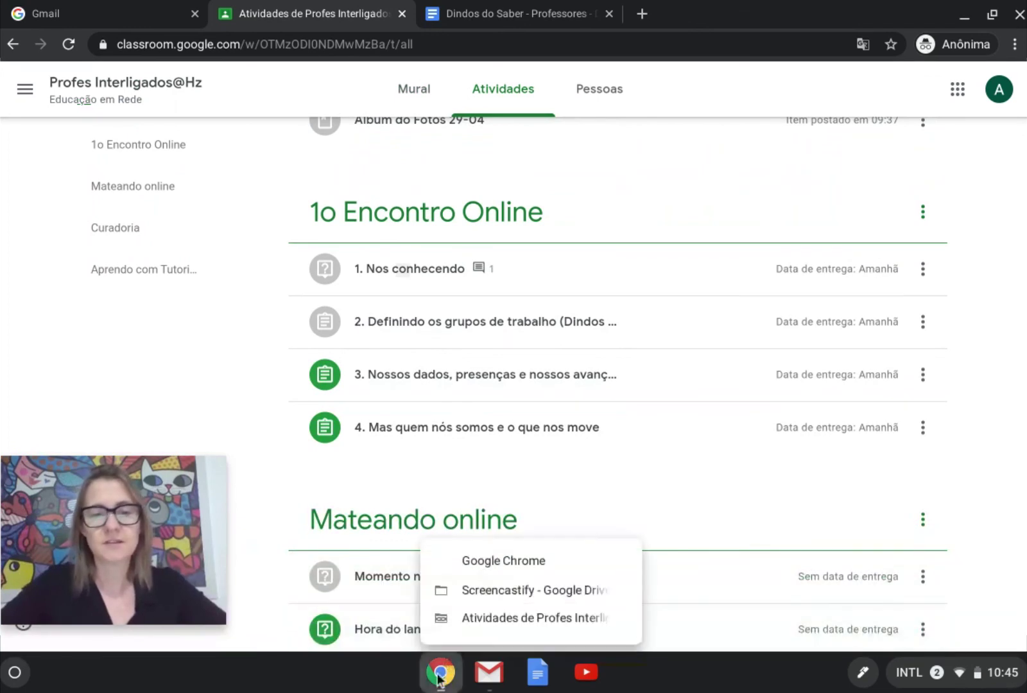
left_click(459, 591)
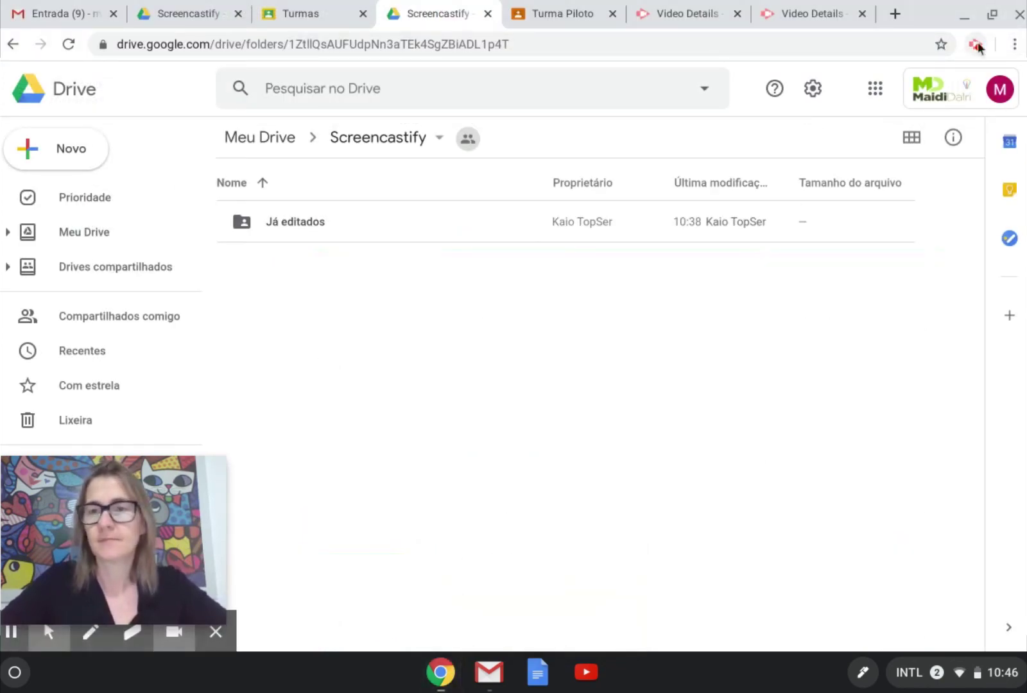
left_click(976, 45)
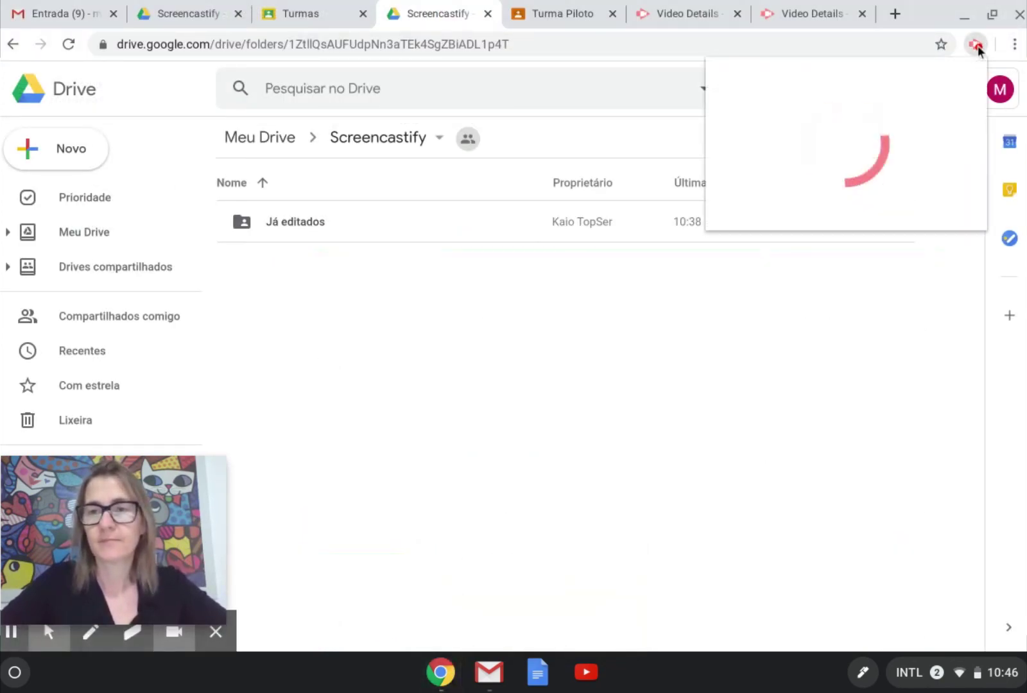